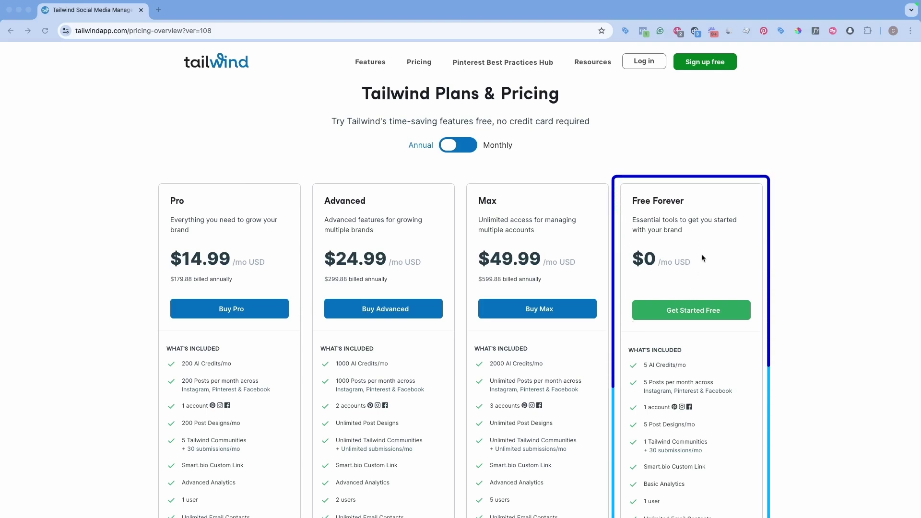
- Compare the Pro, Advanced, Max and Free Forever plans on the pricing page, including monthly AI credits, posts and annual billing
scroll(691, 261, "down", 1)
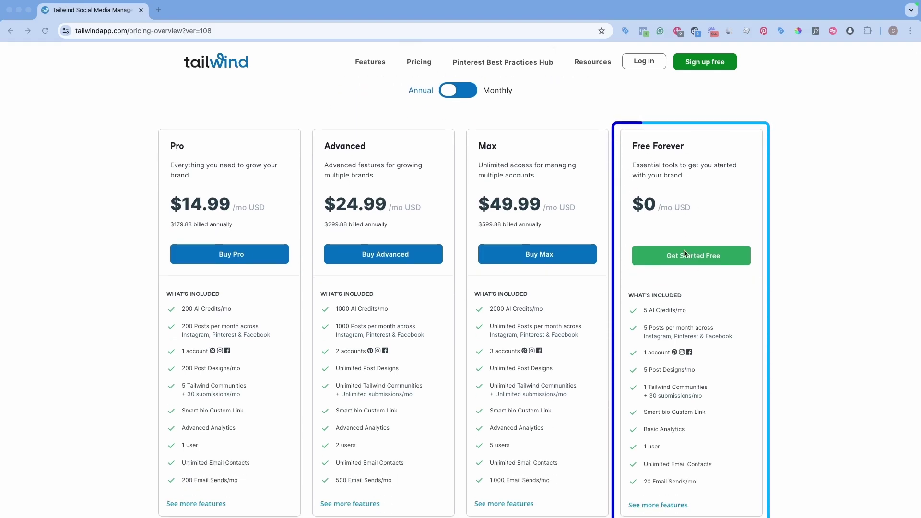
scroll(683, 259, "down", 1)
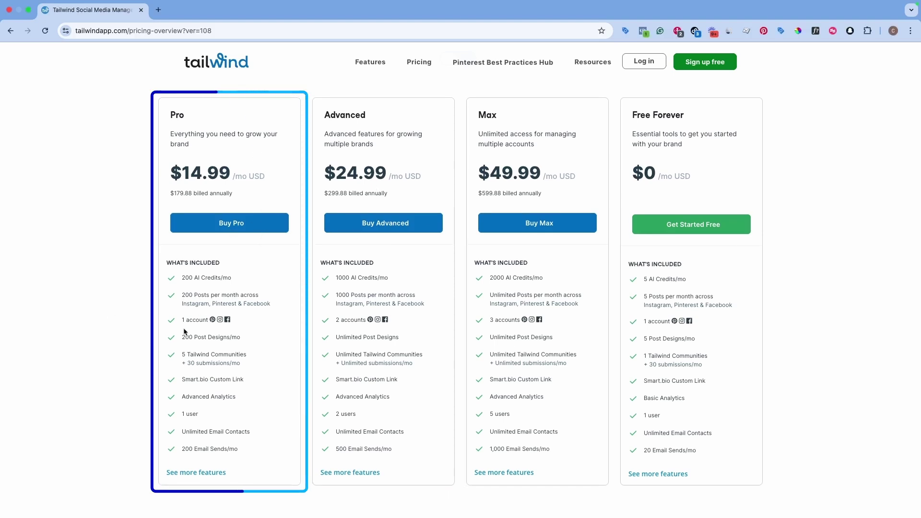
left_click_drag(181, 278, 231, 280)
left_click(187, 285)
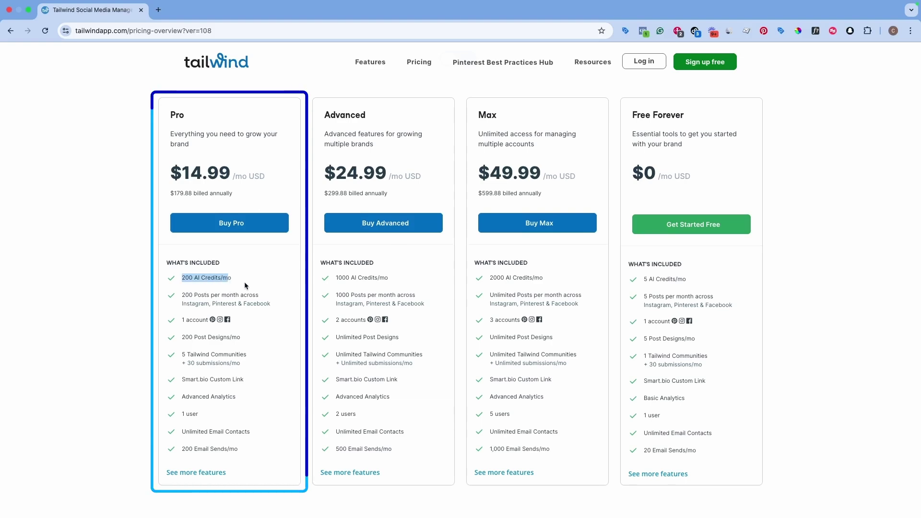
scroll(243, 284, "down", 1)
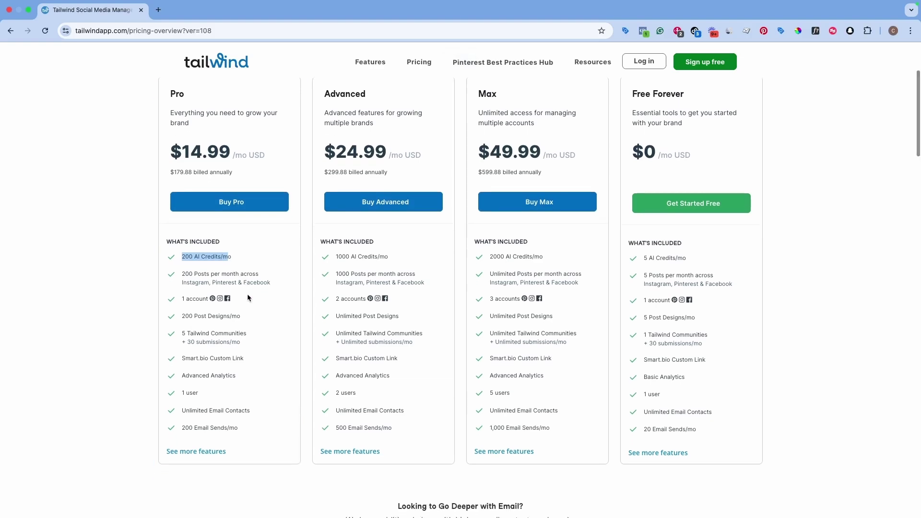
scroll(248, 298, "up", 2)
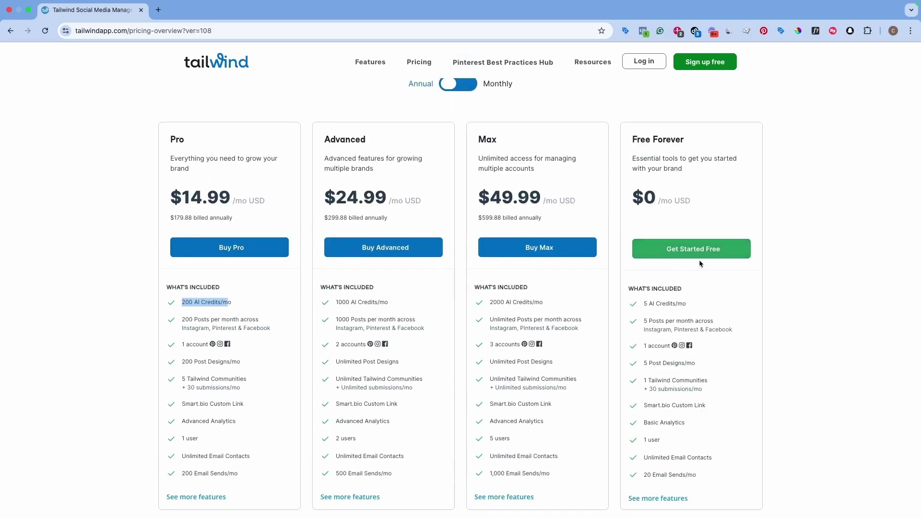
scroll(647, 309, "down", 1)
left_click(641, 275)
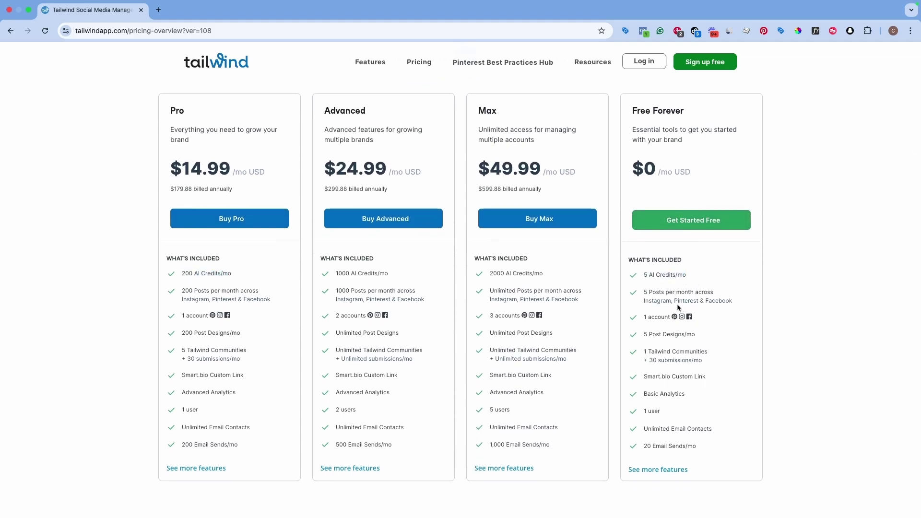
scroll(308, 308, "down", 1)
scroll(327, 267, "up", 2)
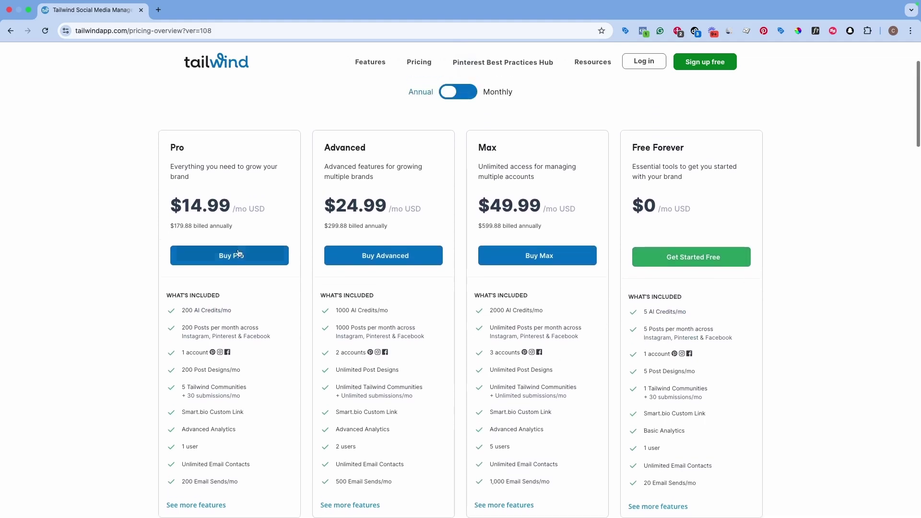
left_click_drag(181, 206, 199, 227)
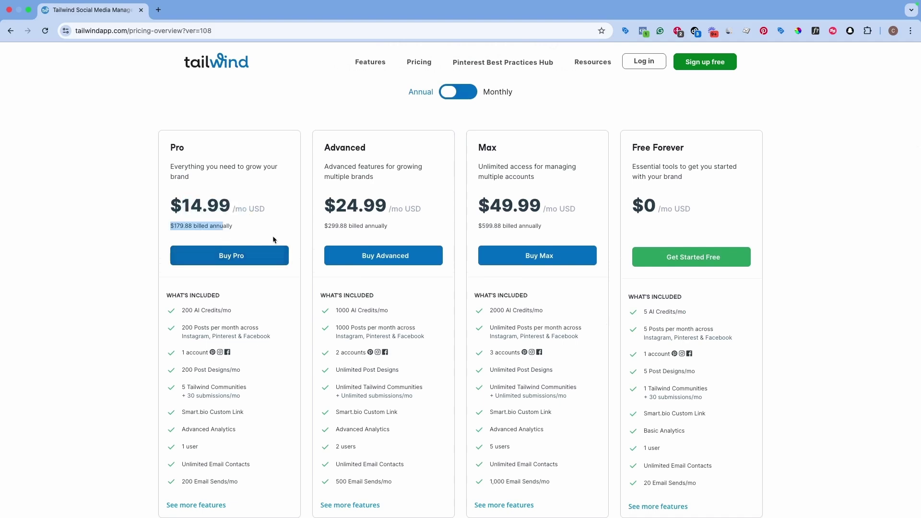
scroll(273, 237, "up", 1)
scroll(269, 247, "down", 1)
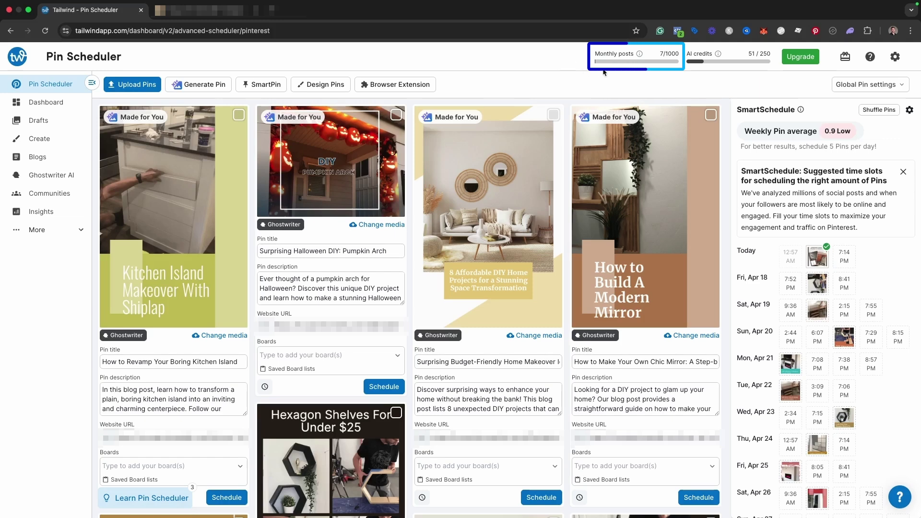
- Review the Pin Scheduler's monthly posts and AI credits usage, the draft Pins and the SmartSchedule time slots
mouse_move(646, 64)
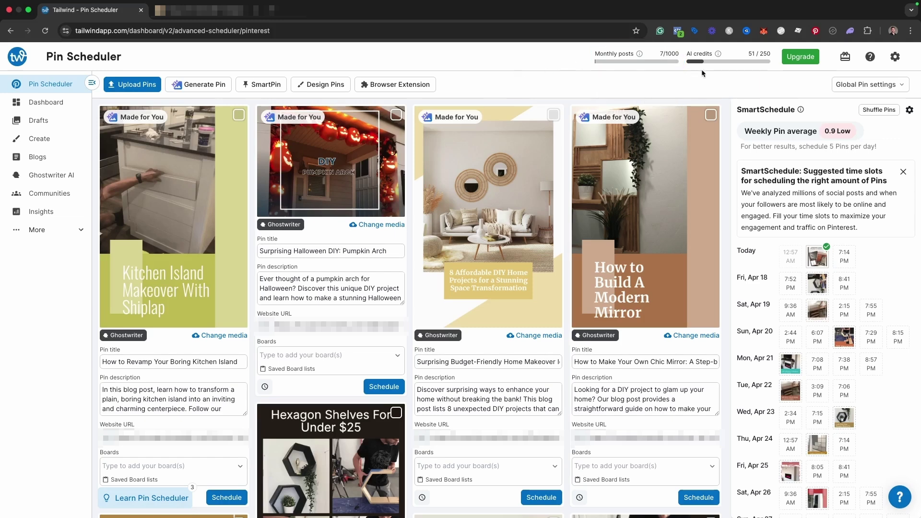
mouse_move(737, 65)
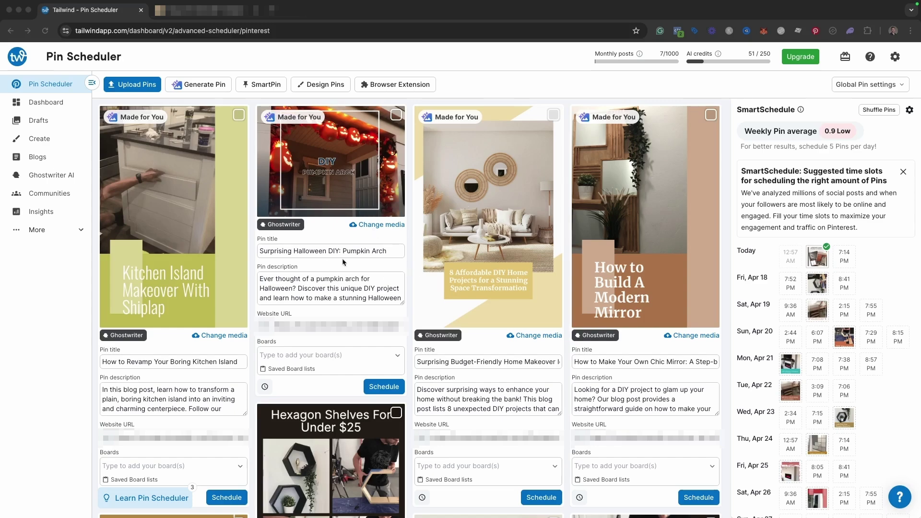
scroll(344, 262, "down", 15)
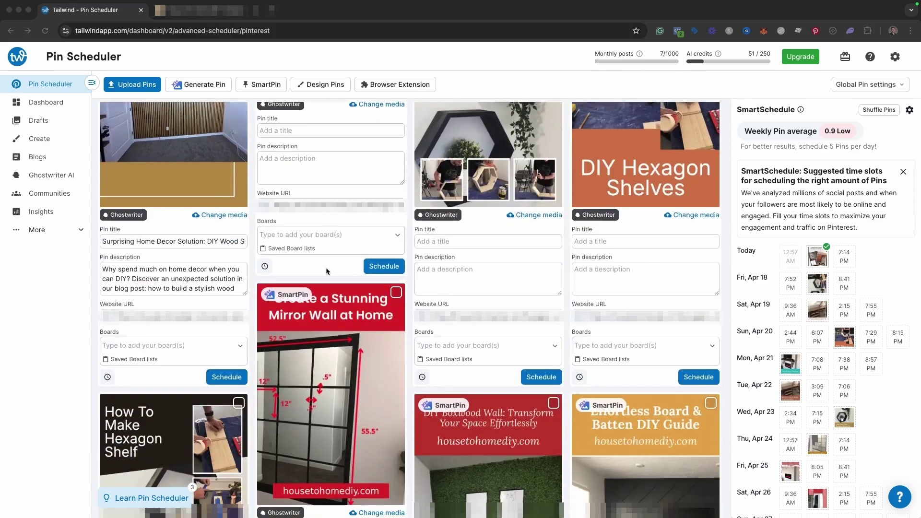
scroll(278, 288, "down", 3)
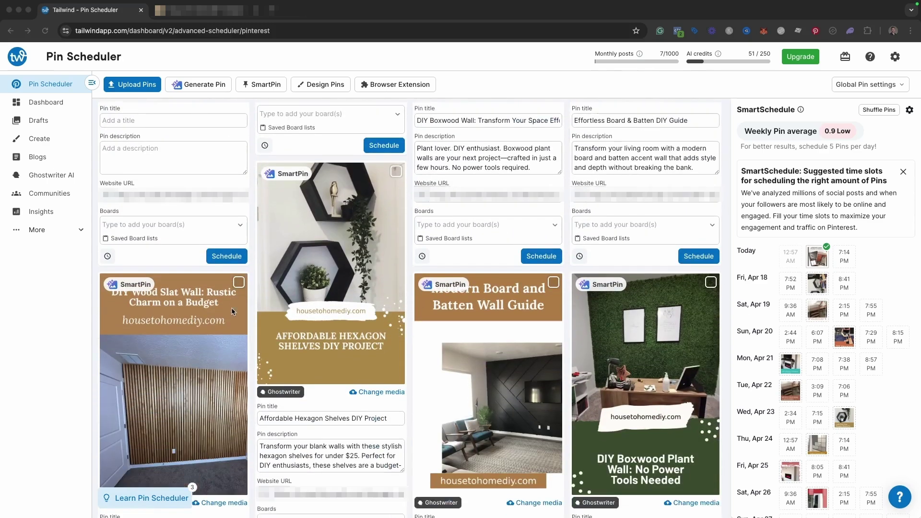
scroll(233, 311, "up", 10)
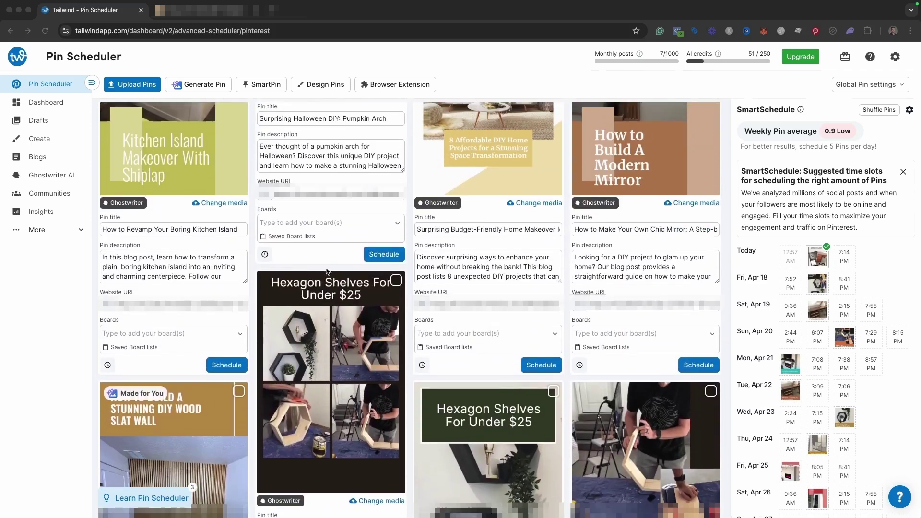
scroll(326, 272, "up", 3)
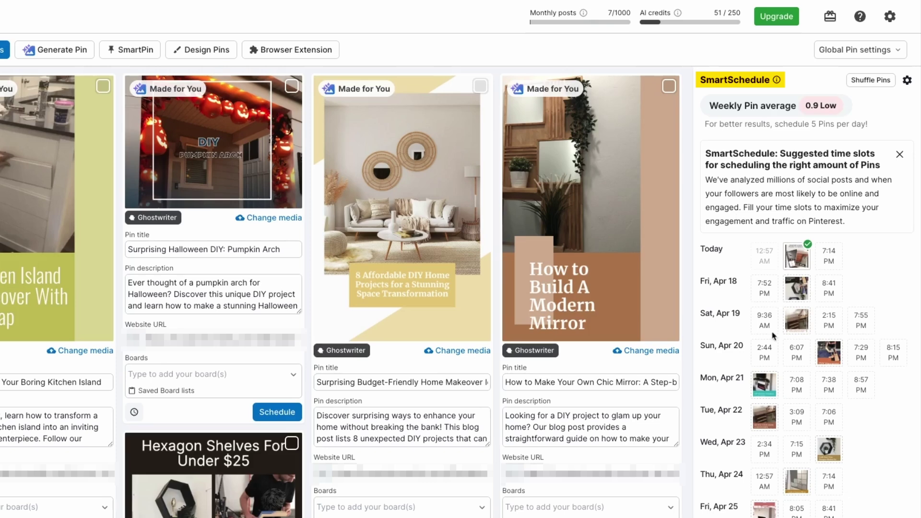
scroll(771, 322, "down", 1)
scroll(760, 302, "up", 1)
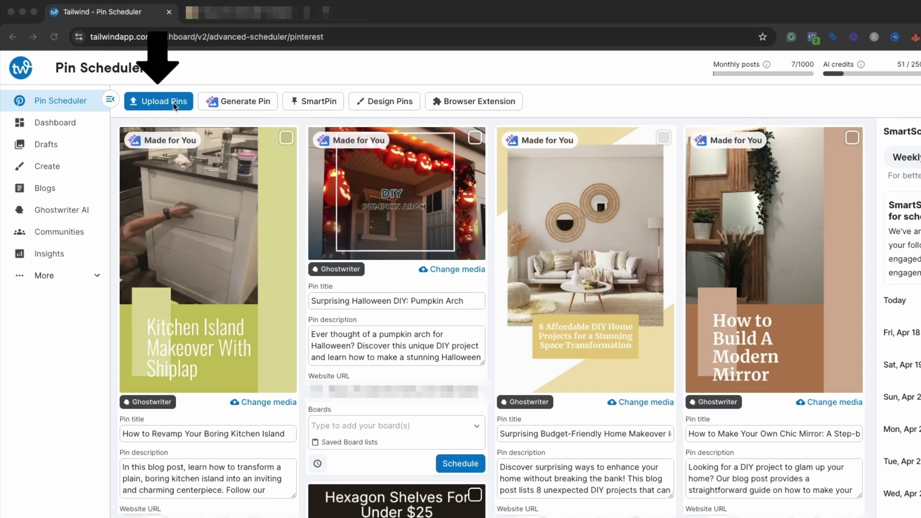
- View the descriptions of the Generate Pin, SmartPin and Design Pins tools
left_click(241, 108)
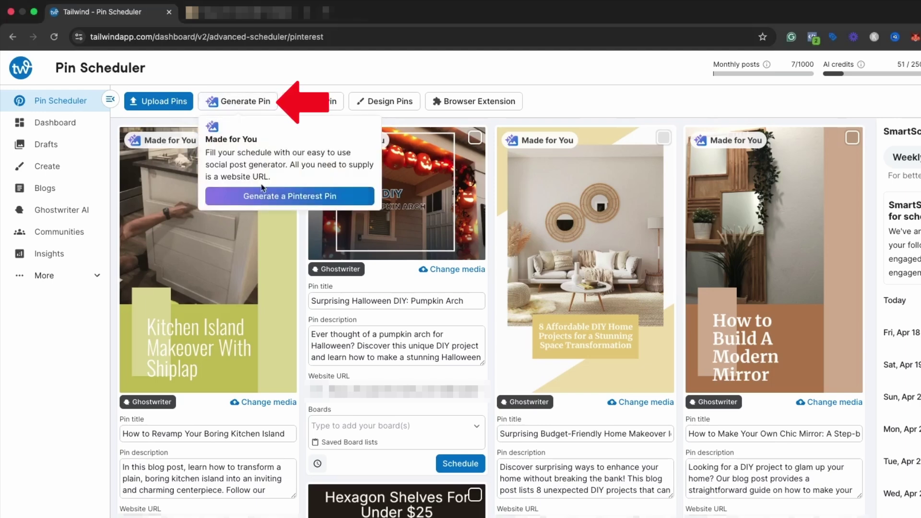
mouse_move(302, 104)
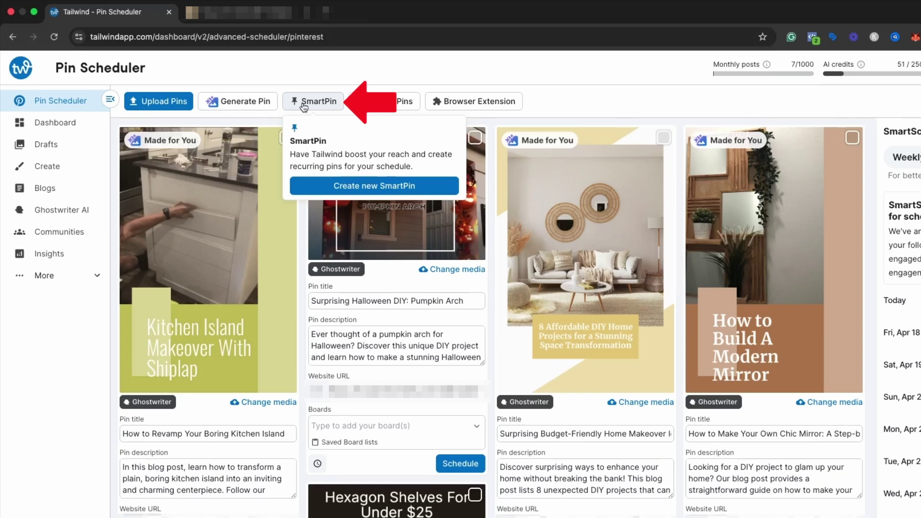
mouse_move(367, 111)
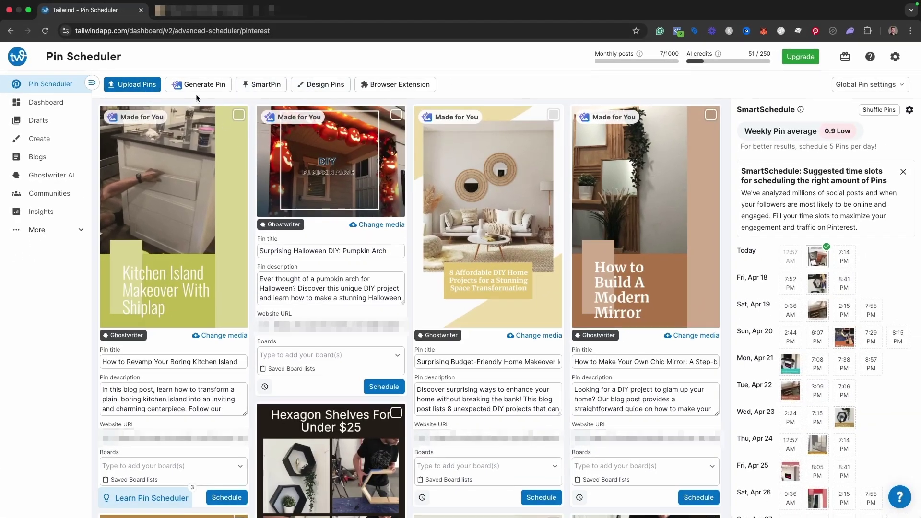
- Start generating a Pin from a URL and enter the copied page address as its source
left_click(207, 89)
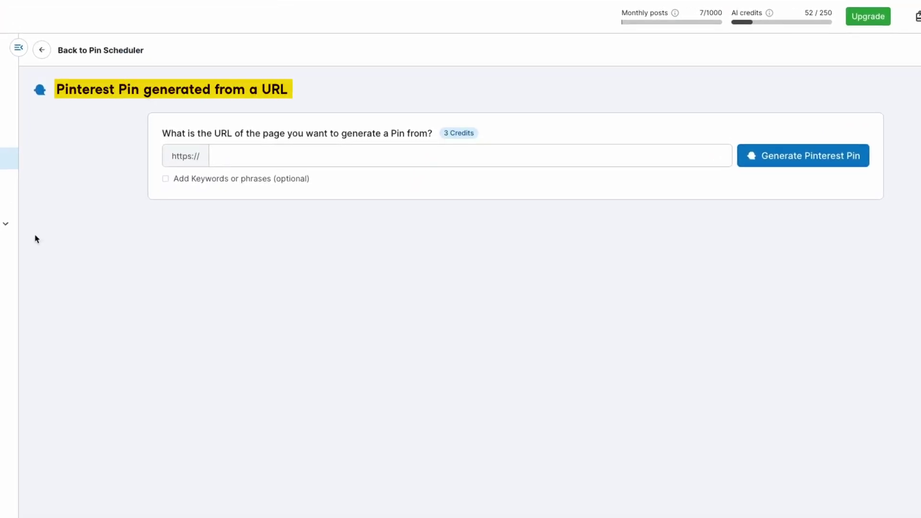
left_click(225, 157)
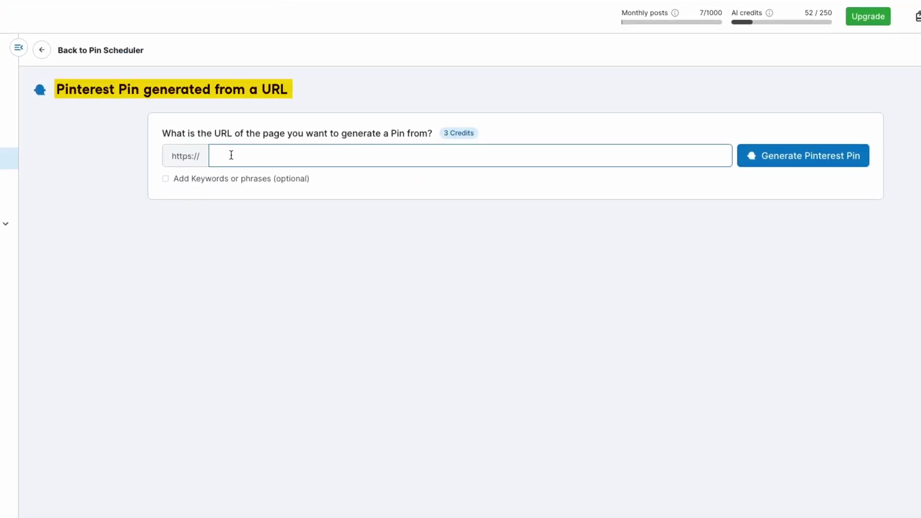
key("ctrl+v")
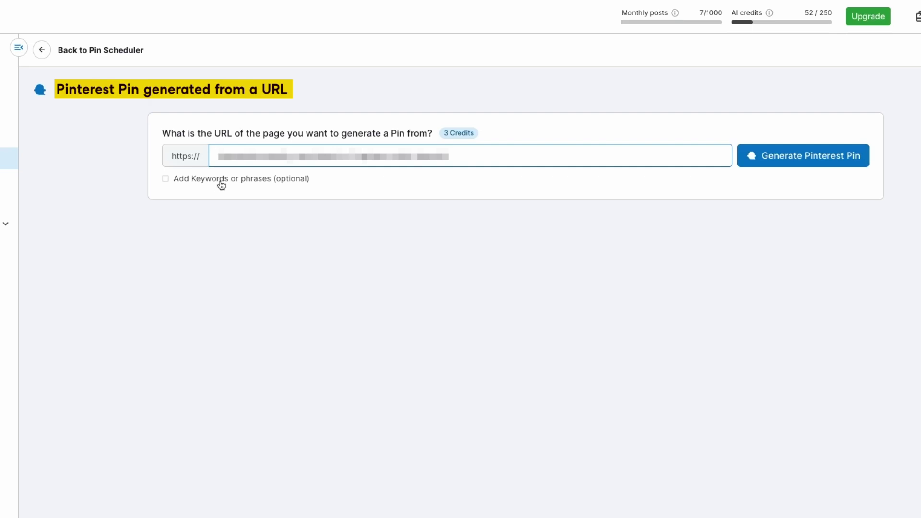
- Enable the optional keywords for the Pin and add "electric fireplace"
left_click(166, 179)
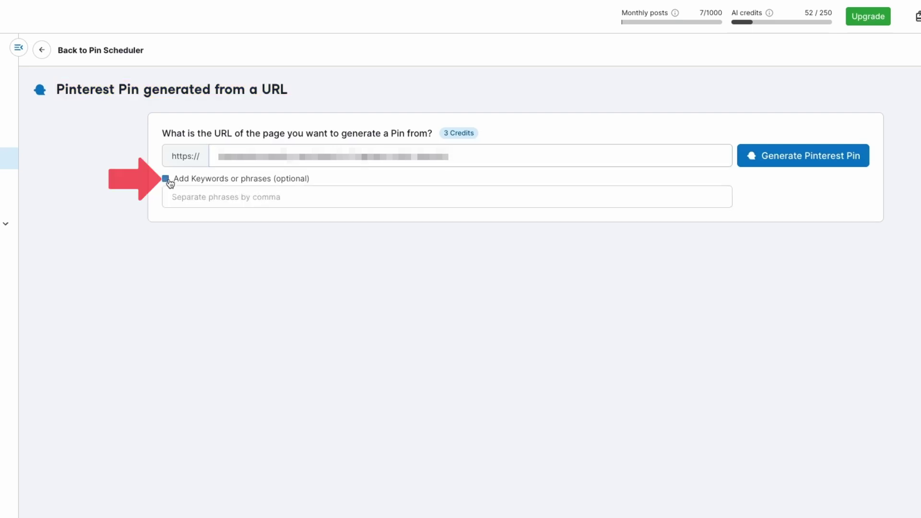
type("elec")
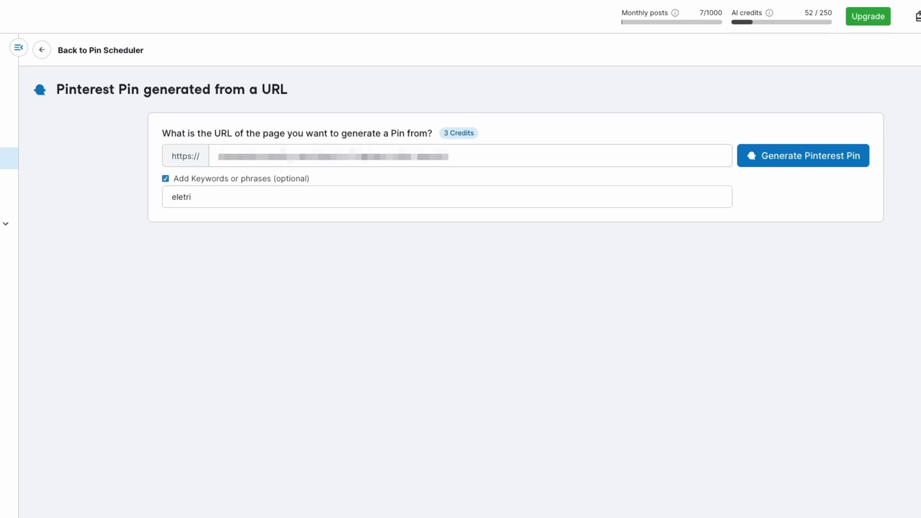
type("tric")
key("Return")
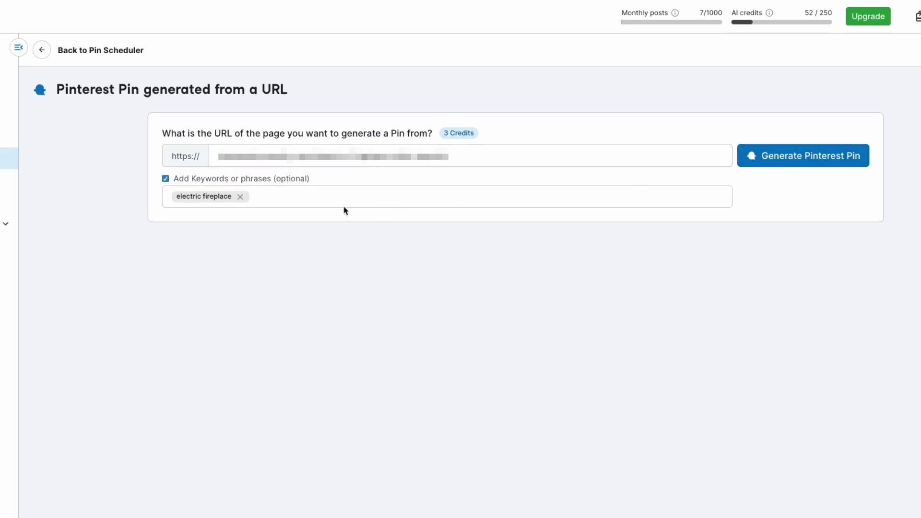
- Generate the Pinterest Pin from the URL and proceed to scheduling it in the Pin Scheduler
left_click(782, 158)
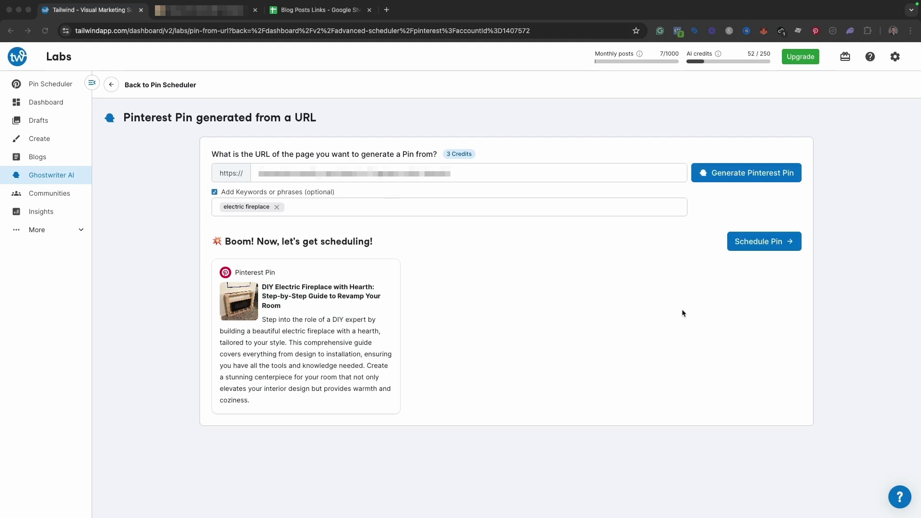
left_click(682, 314)
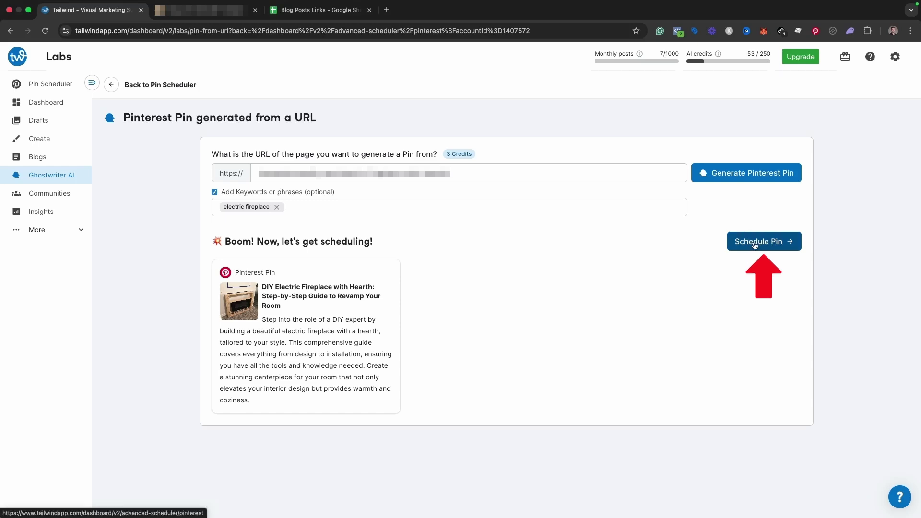
left_click(755, 244)
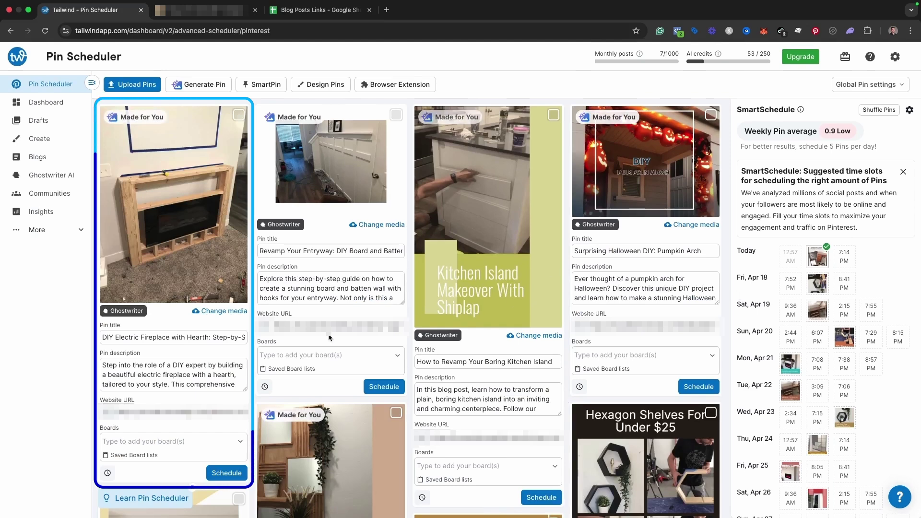
- Check the new DIY Electric Fireplace Pin's description and assign the Pin to the "Electric fireplace wall" board
left_click_drag(102, 375, 158, 385)
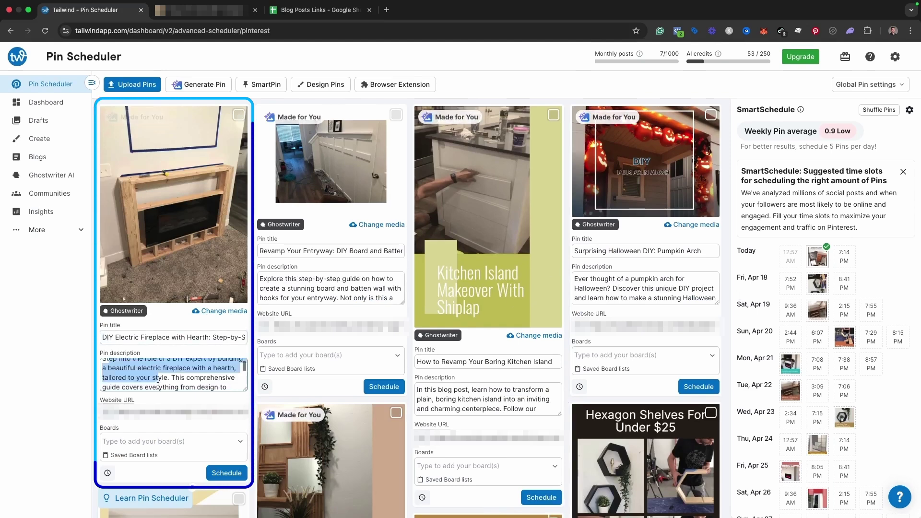
scroll(158, 386, "down", 2)
left_click(241, 398)
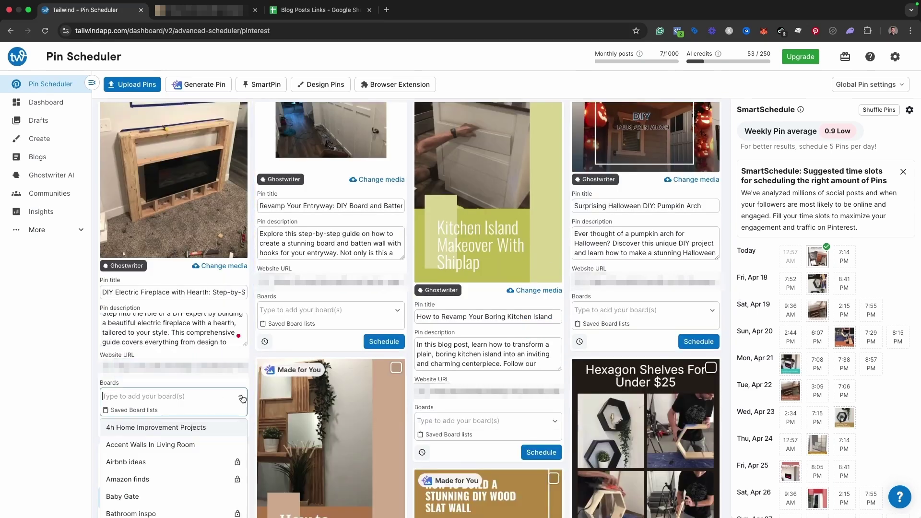
scroll(198, 468, "down", 8)
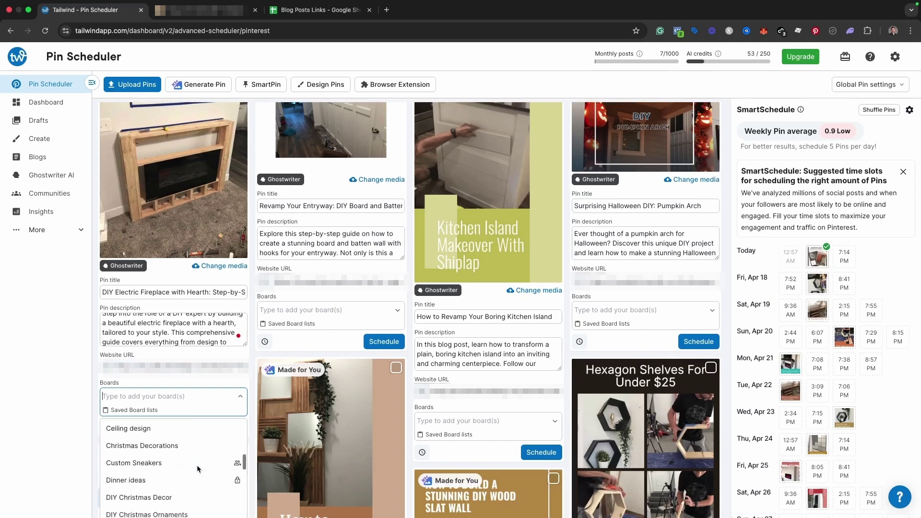
scroll(198, 468, "down", 5)
scroll(144, 464, "up", 1)
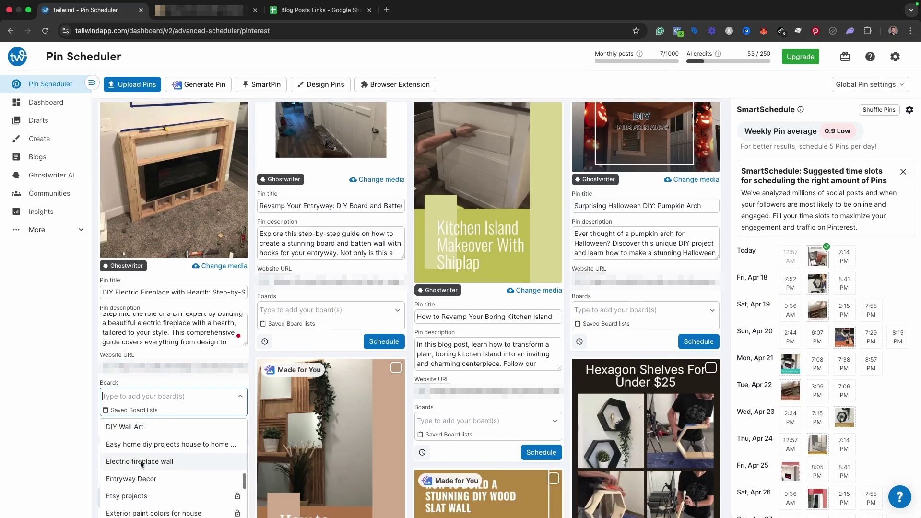
left_click(141, 463)
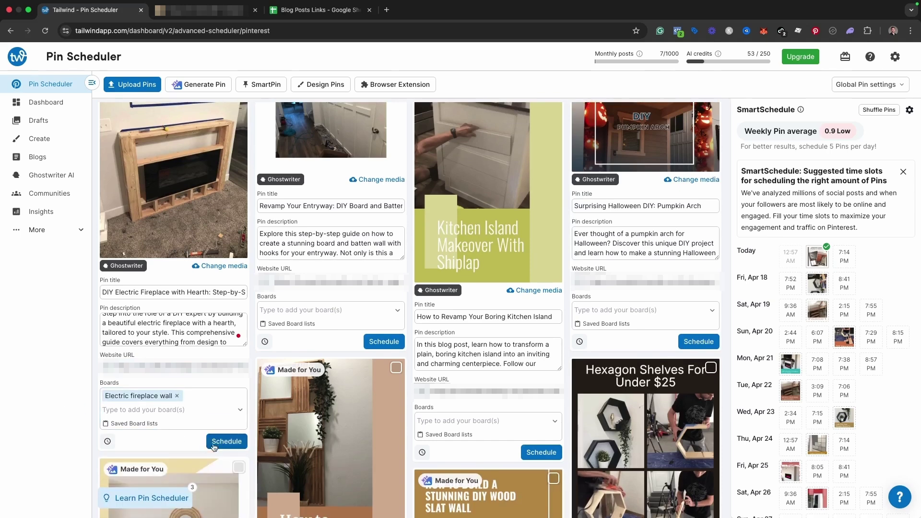
- Schedule the electric fireplace Pin and move it from today's 7:14 PM slot to another date in the SmartSchedule
left_click(215, 444)
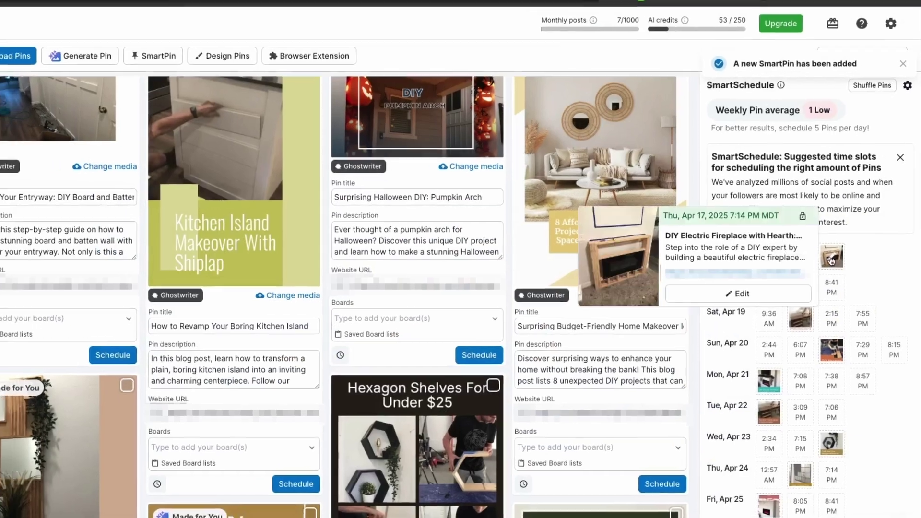
left_click_drag(829, 256, 844, 384)
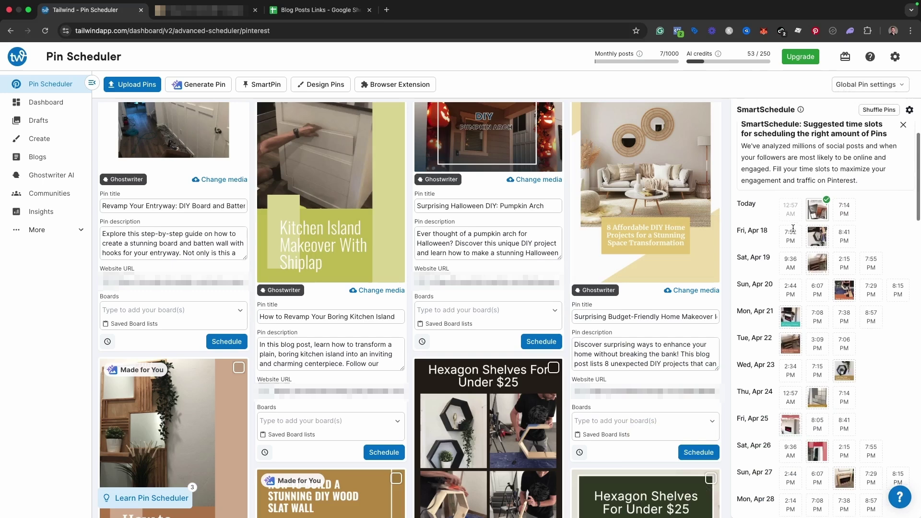
- Review the upcoming dates, time slots and already scheduled Pins in the SmartSchedule
scroll(792, 269, "down", 2)
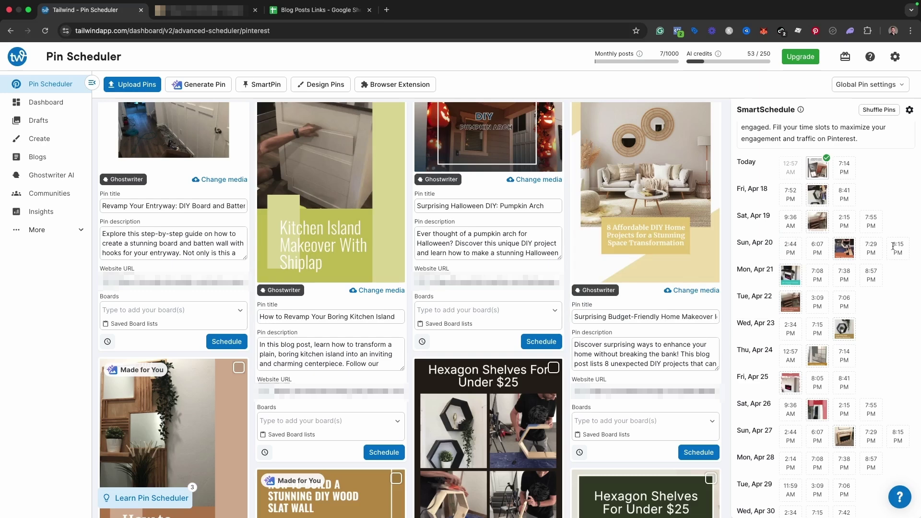
scroll(867, 270, "down", 1)
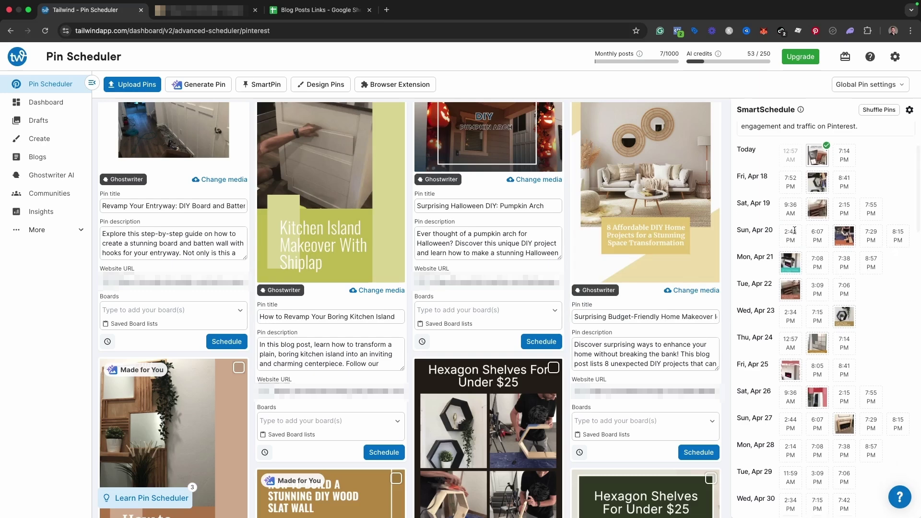
scroll(862, 274, "down", 1)
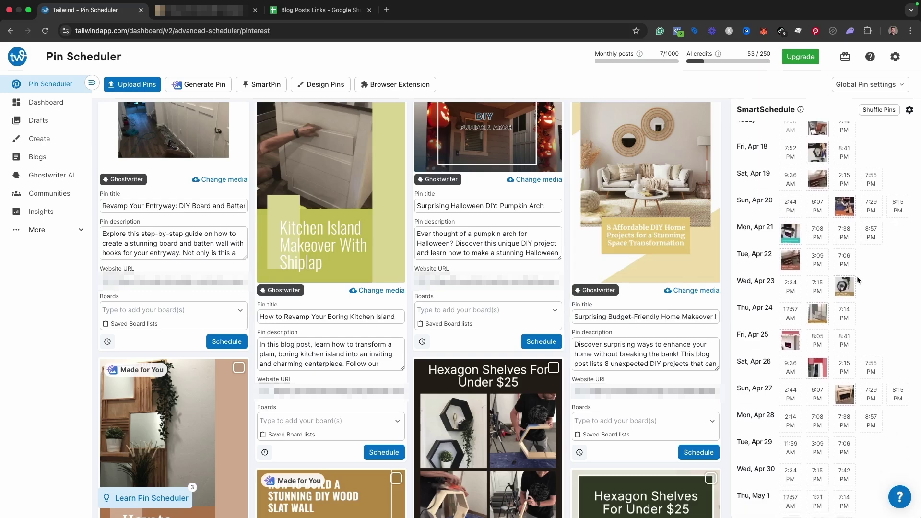
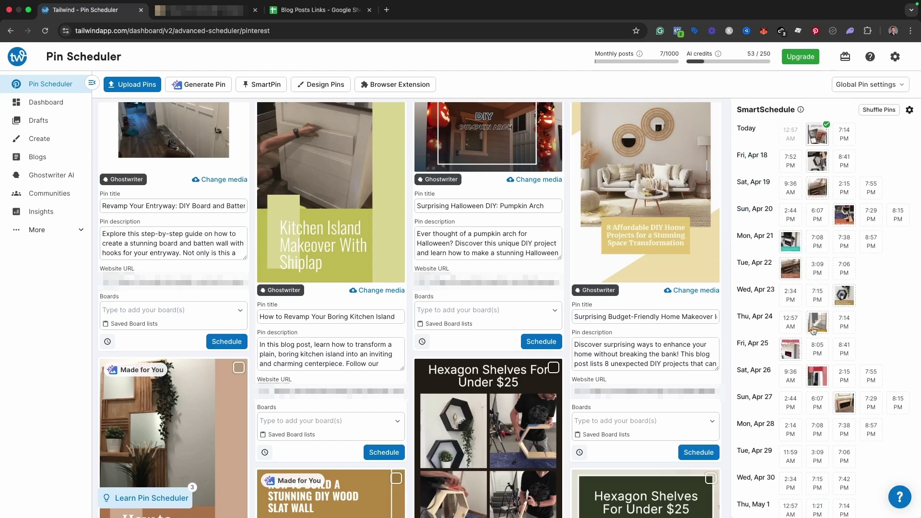
scroll(768, 331, "down", 3)
scroll(768, 331, "up", 5)
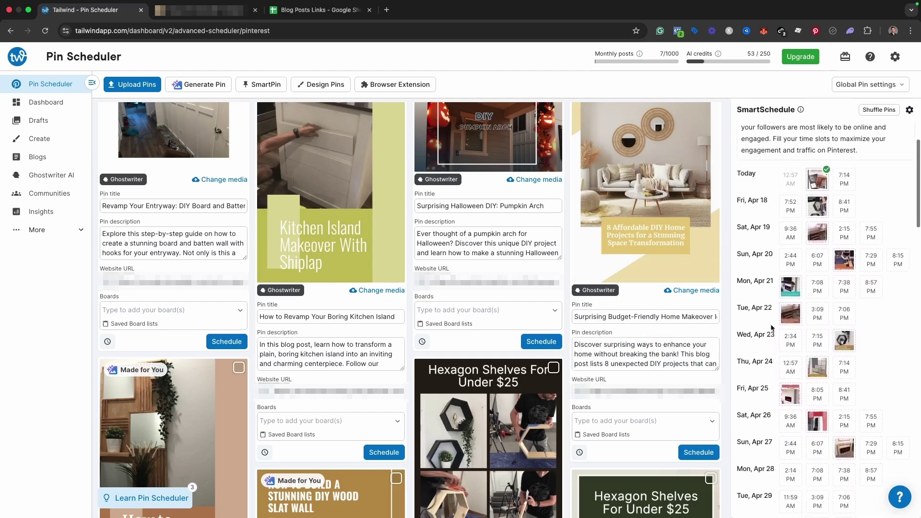
scroll(812, 339, "down", 15)
scroll(813, 339, "up", 10)
scroll(549, 314, "up", 2)
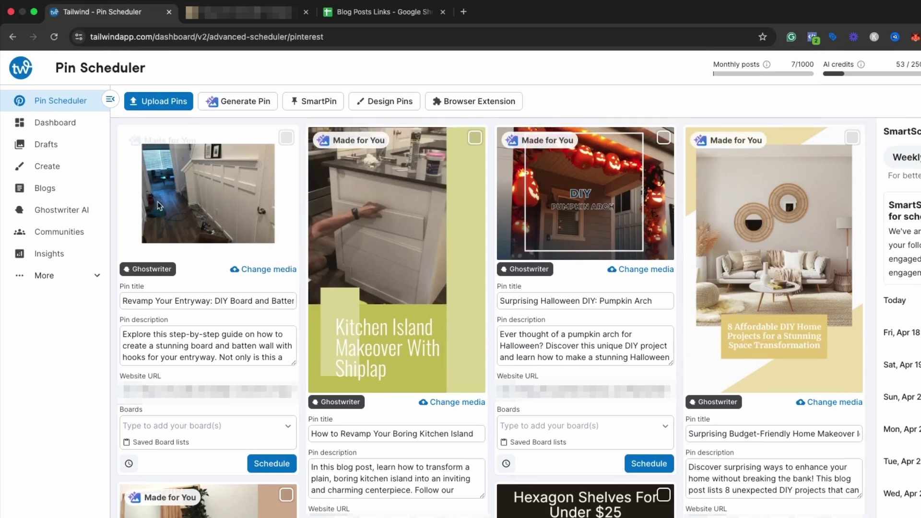
- Delete the "Revamp Your Entryway" board and batten draft Pin from the Pin Scheduler
scroll(194, 299, "up", 1)
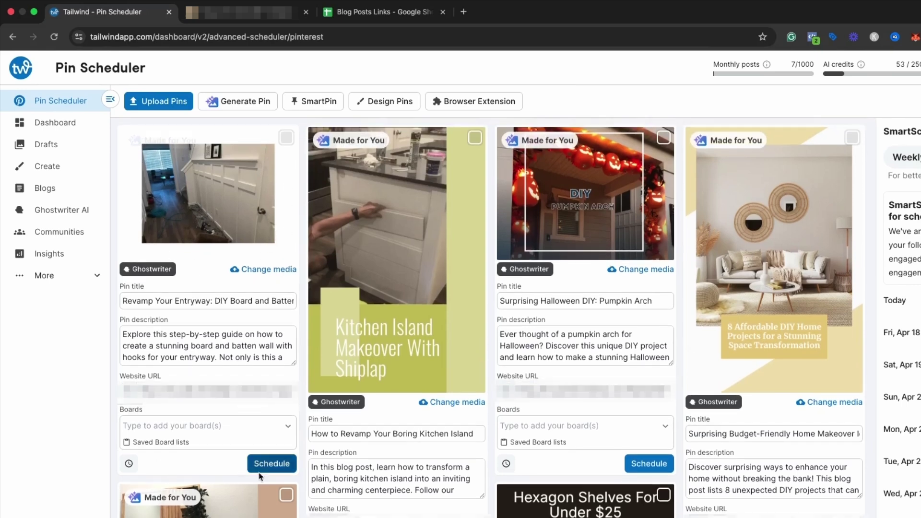
scroll(200, 225, "down", 1)
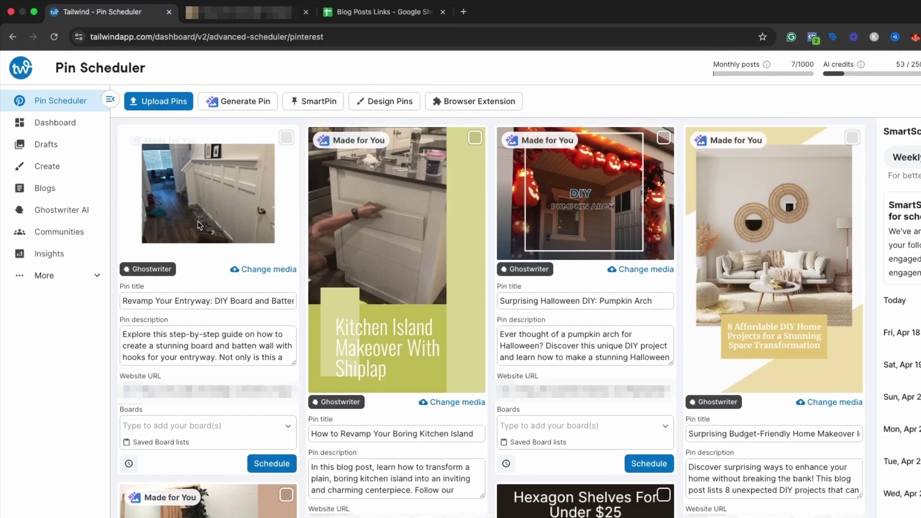
left_click(287, 139)
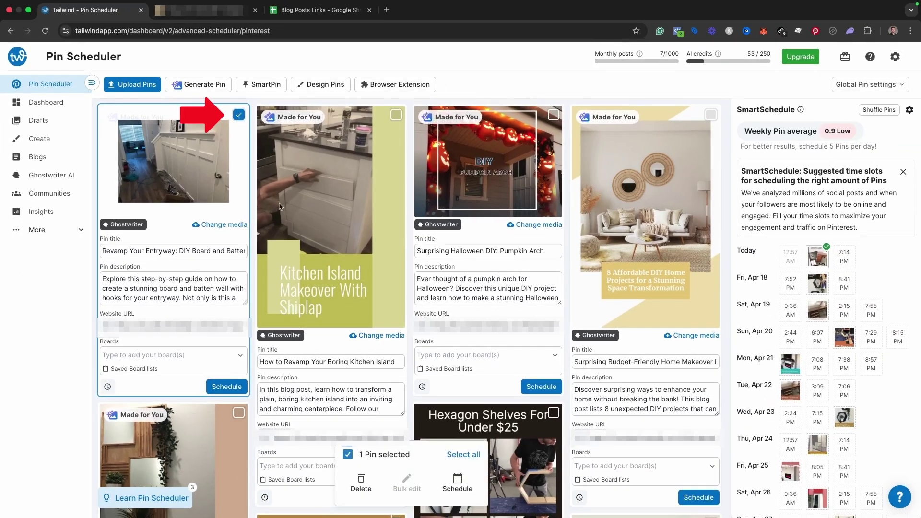
left_click(361, 482)
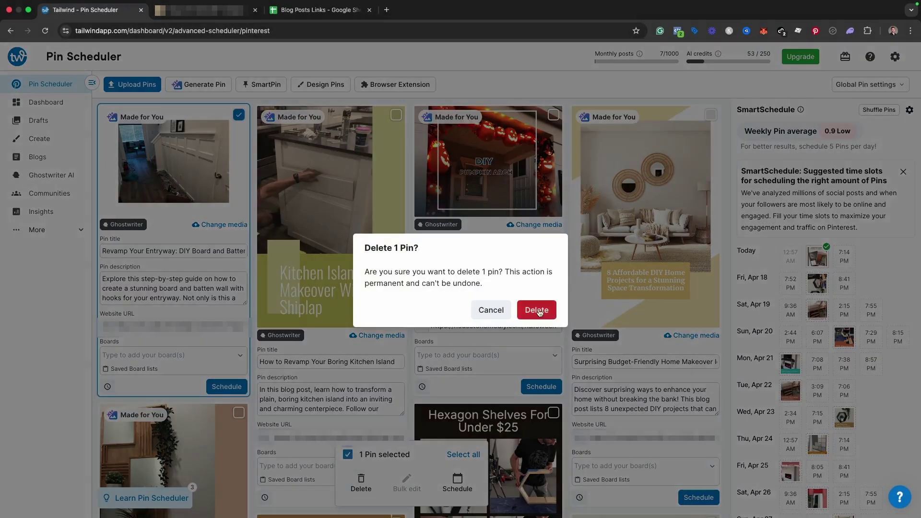
left_click(539, 311)
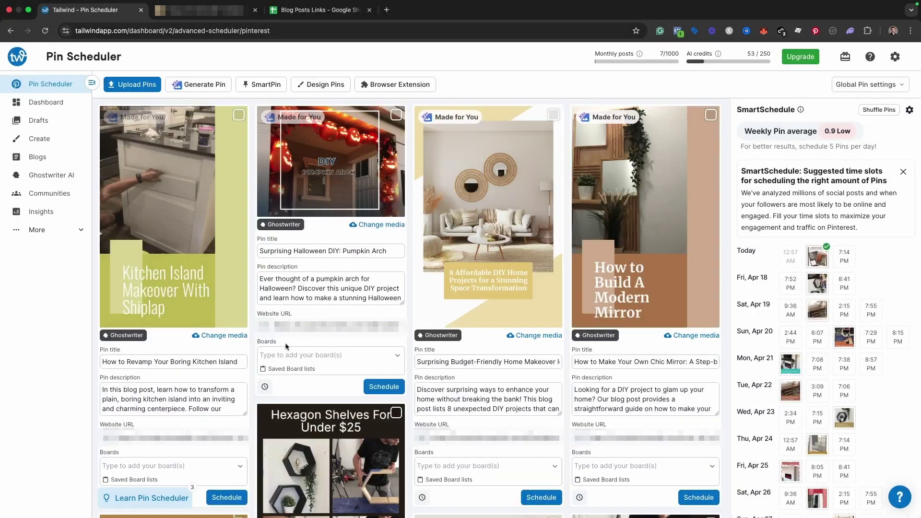
- Open the SmartPin dashboard and review the AI credit note and the next Pin creation dates of the existing SmartPins
scroll(350, 182, "down", 2)
scroll(520, 277, "up", 2)
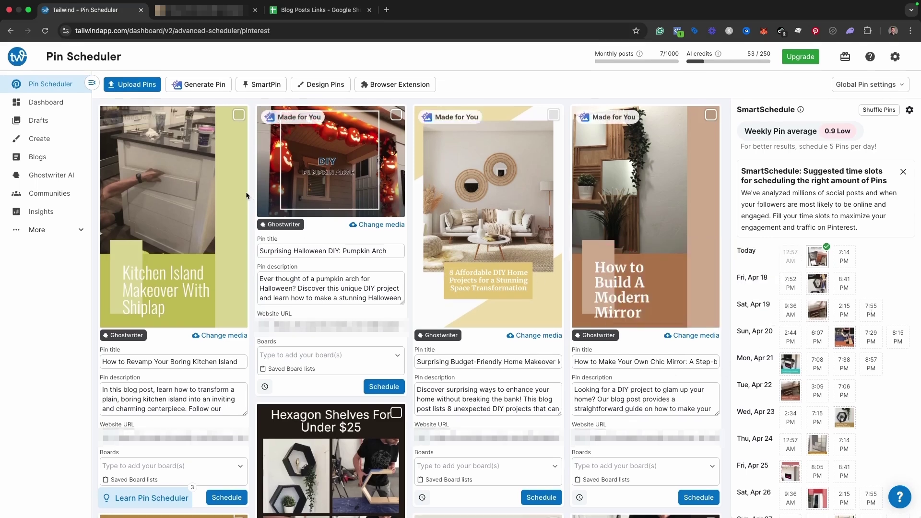
left_click(263, 90)
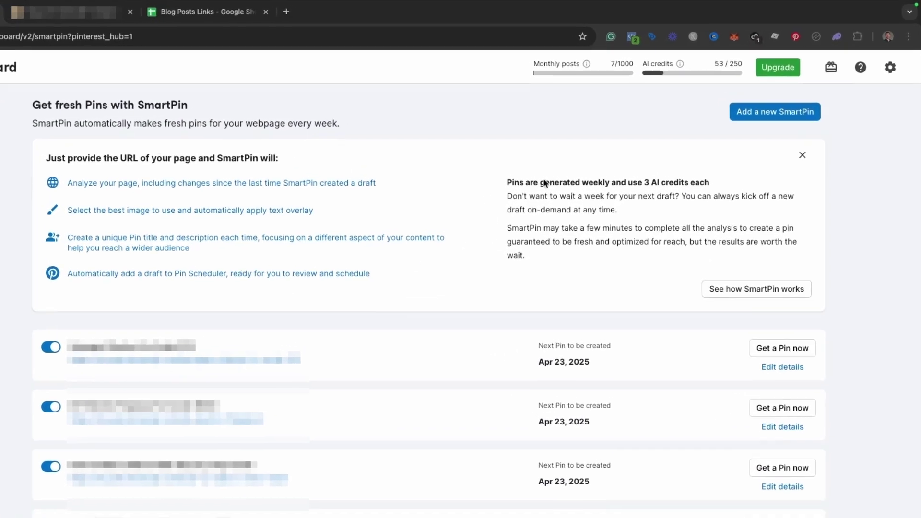
left_click_drag(502, 185, 710, 188)
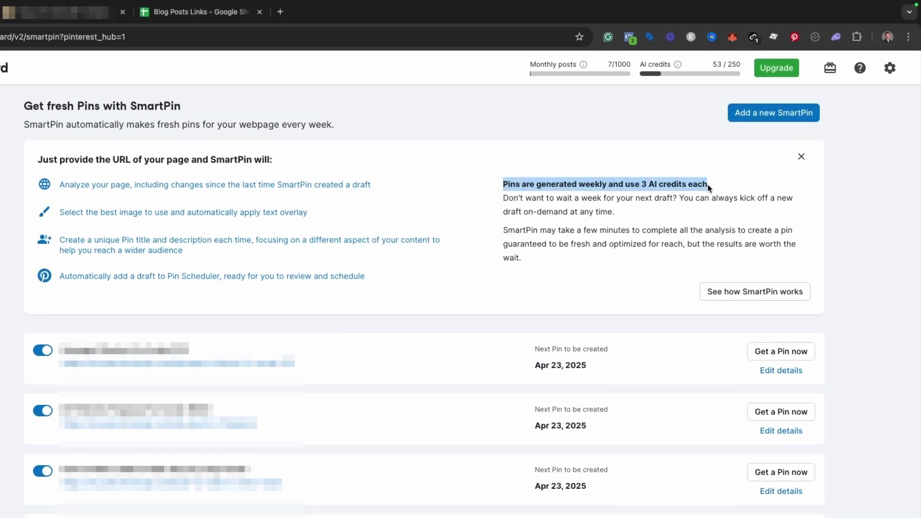
scroll(548, 308, "down", 2)
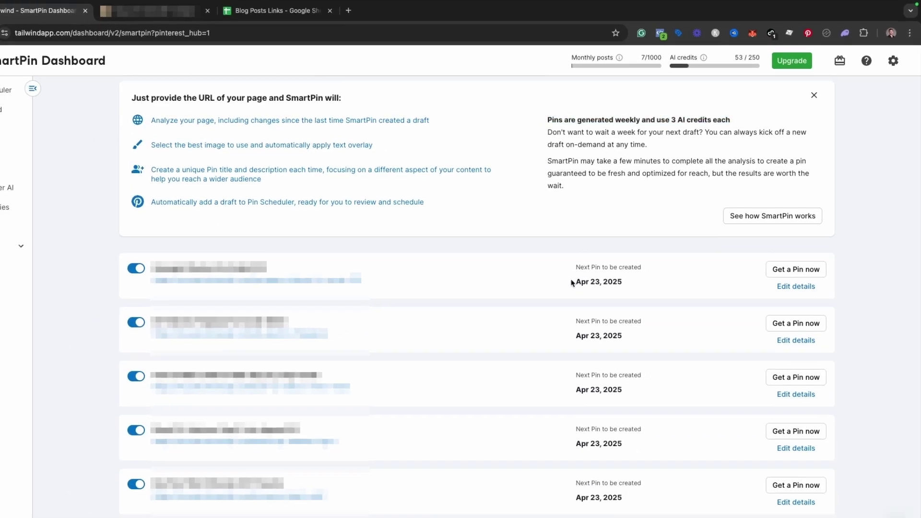
scroll(557, 321, "down", 2)
left_click_drag(599, 260, 655, 265)
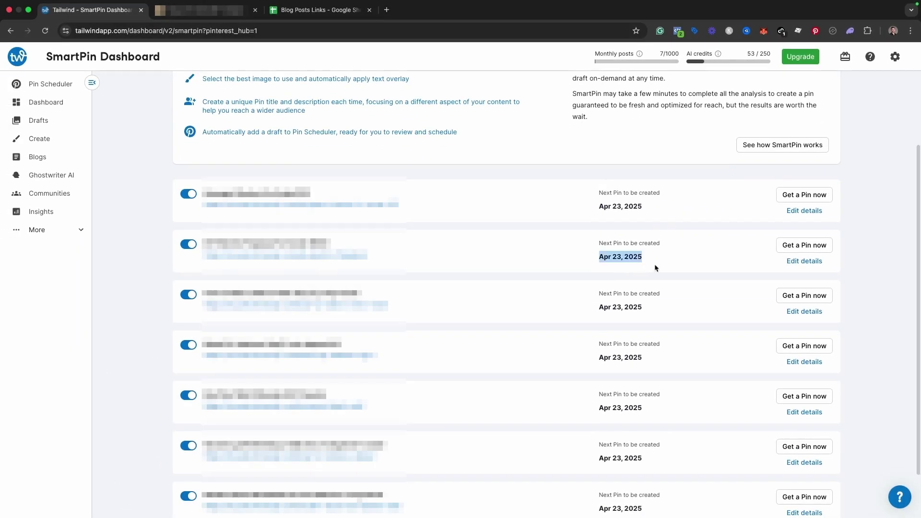
scroll(654, 265, "down", 1)
left_click_drag(595, 282, 643, 312)
scroll(644, 284, "down", 1)
left_click(670, 313)
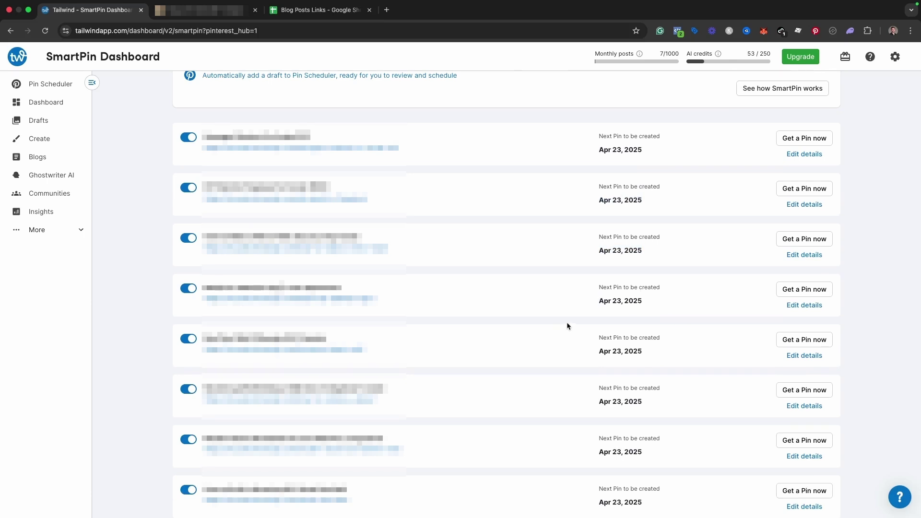
scroll(489, 243, "up", 4)
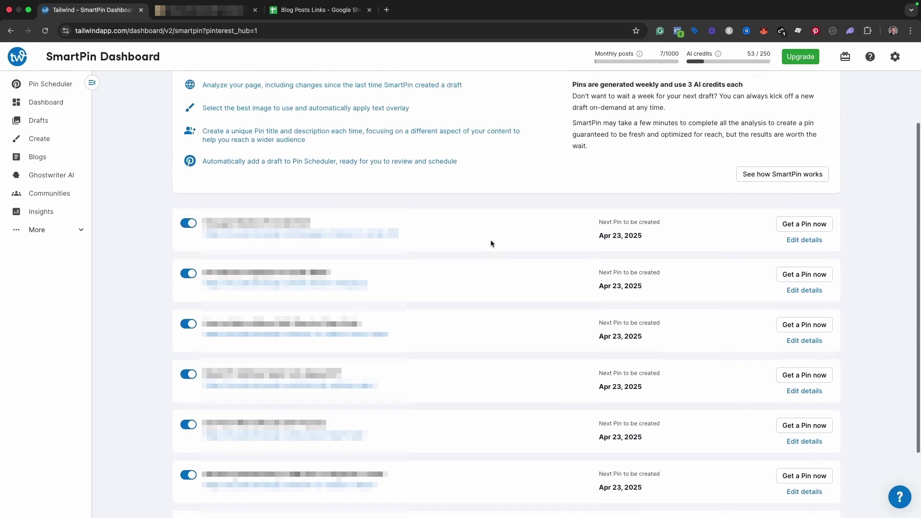
- Add a new SmartPin with the copied page URL and the keyword "board and batten", and proceed to image selection
left_click(798, 94)
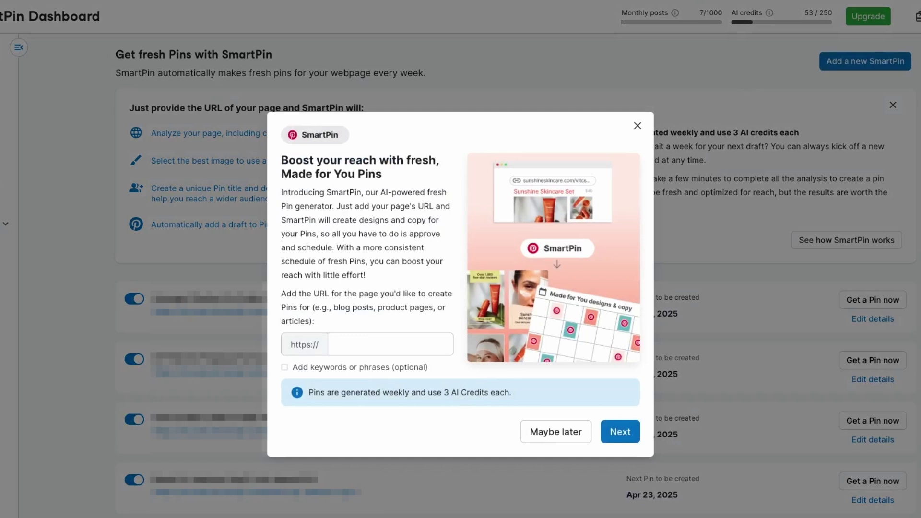
key("ctrl+v")
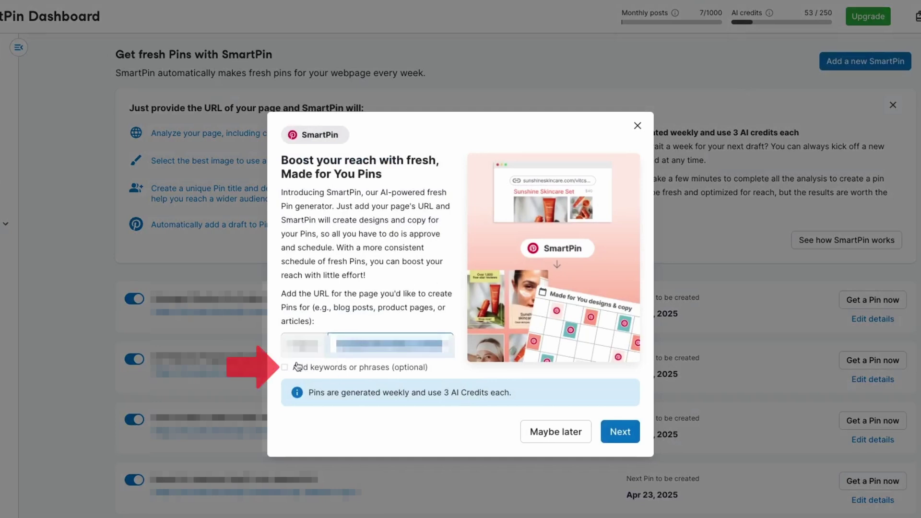
left_click(300, 367)
type("board and bat")
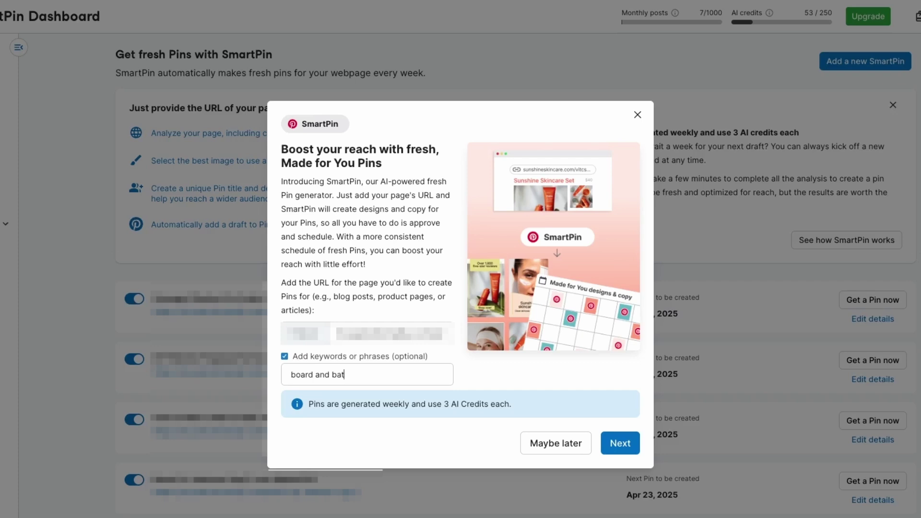
type("ten,")
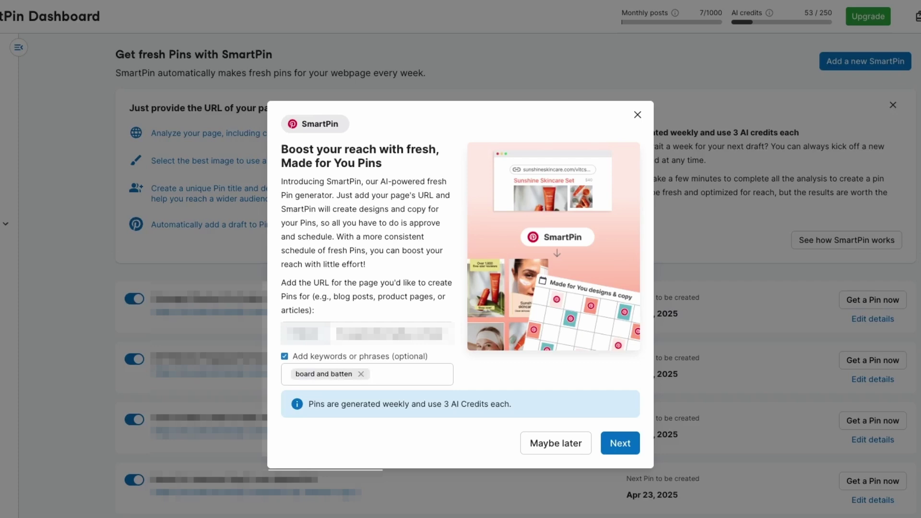
left_click_drag(310, 403, 521, 412)
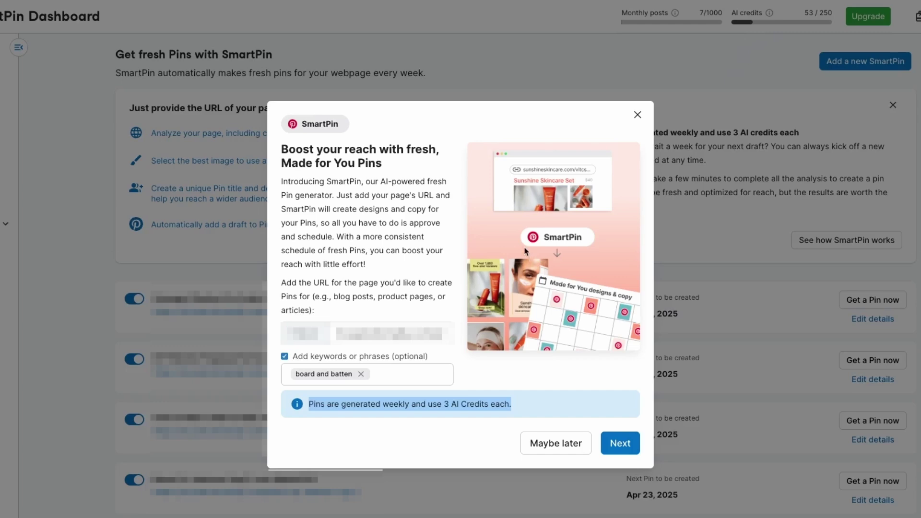
left_click(619, 442)
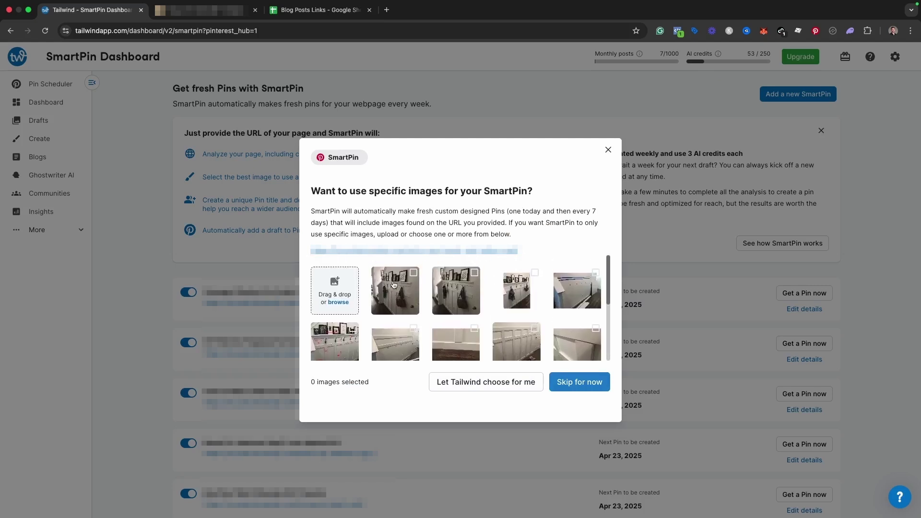
- Select ten of the page's board and batten wall images for the SmartPin and save the selection
left_click(410, 282)
scroll(482, 305, "down", 1)
scroll(504, 302, "up", 1)
left_click(561, 293)
scroll(329, 312, "down", 1)
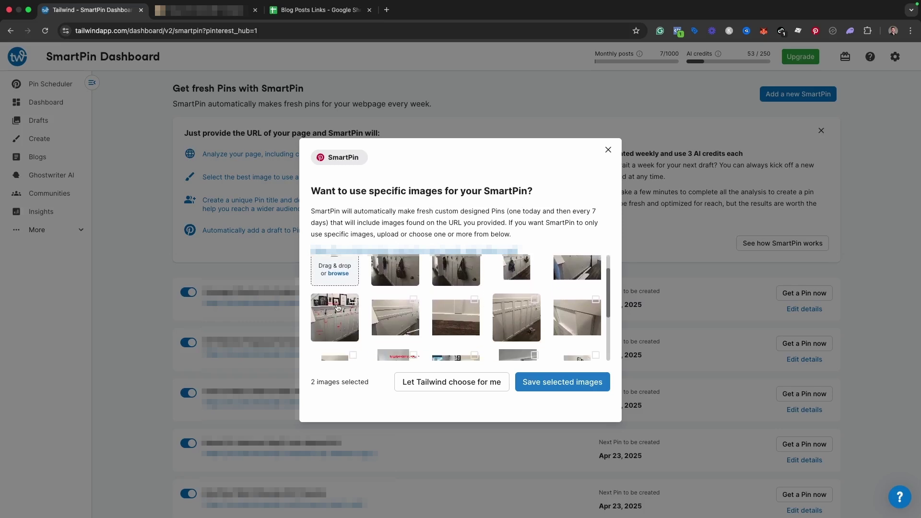
scroll(329, 312, "down", 1)
scroll(400, 336, "up", 1)
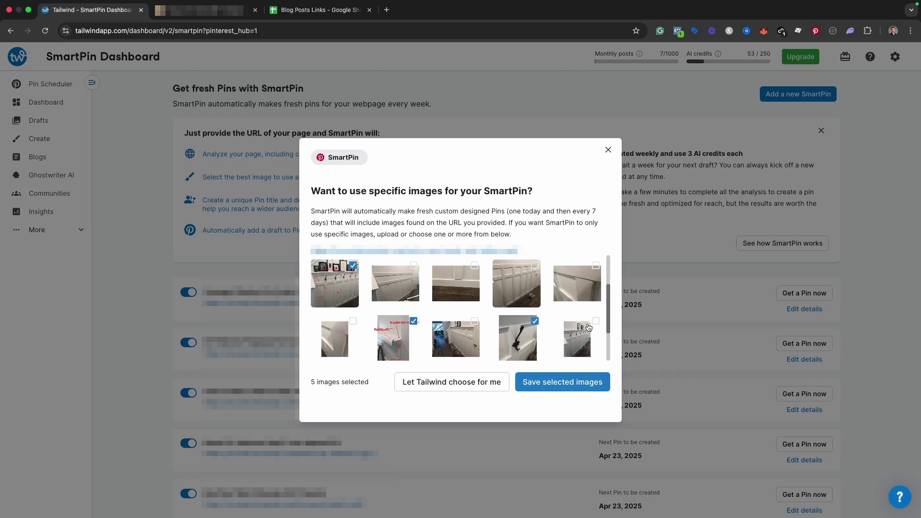
scroll(474, 328, "up", 1)
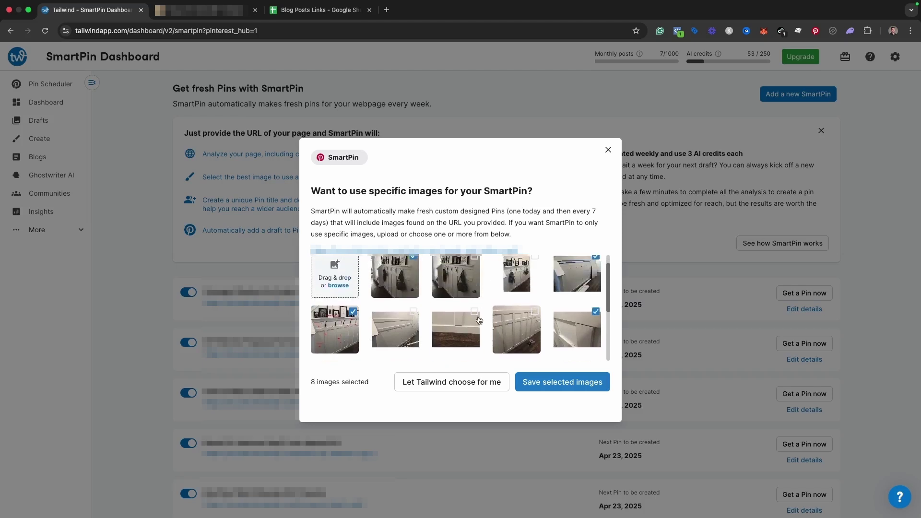
left_click(414, 312)
scroll(413, 322, "down", 3)
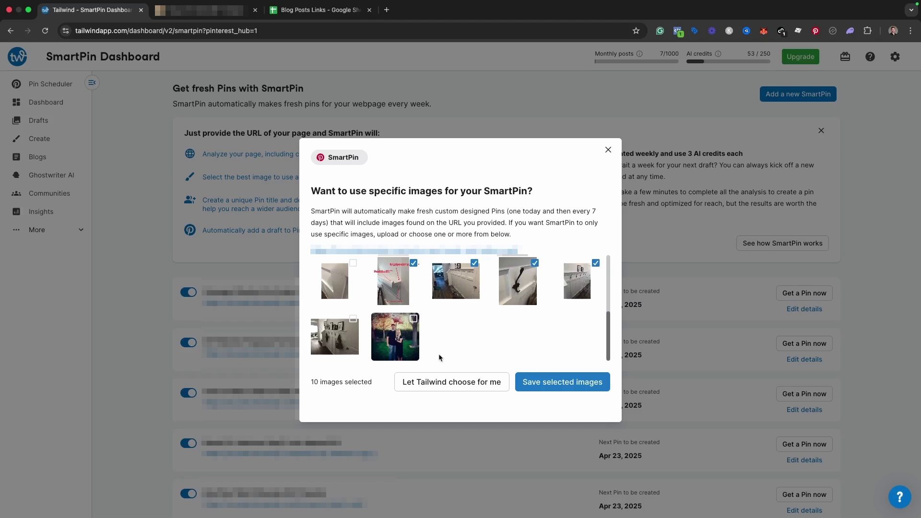
left_click(450, 387)
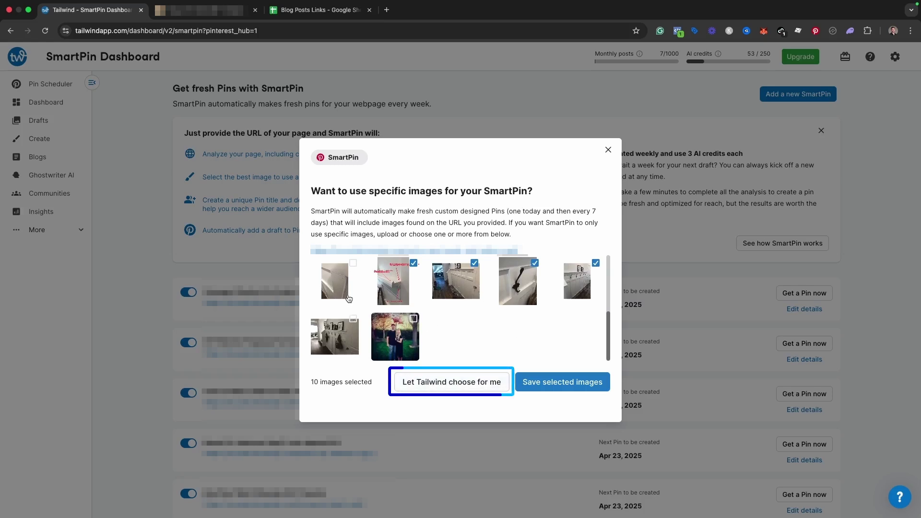
left_click(573, 382)
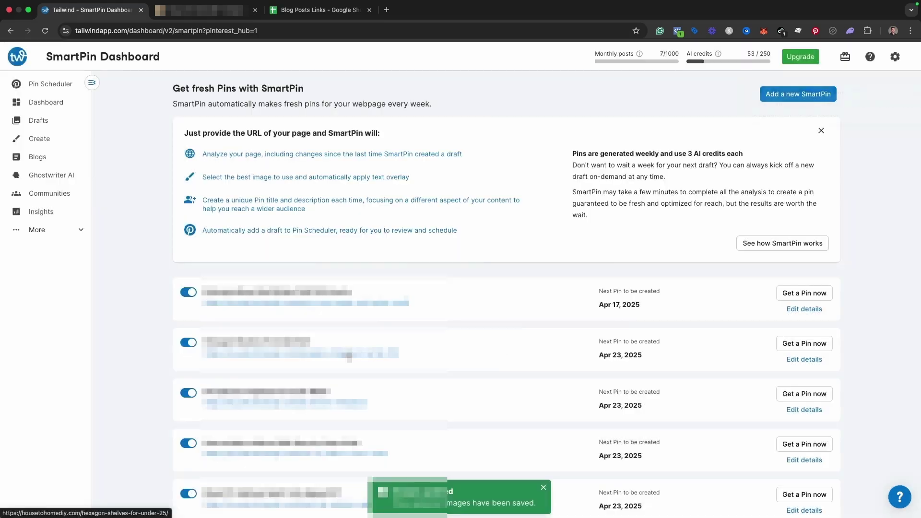
- Return to the Pin Scheduler and check the newly generated "DIY Board and Batten Entryway Wall" SmartPin draft
scroll(497, 364, "down", 1)
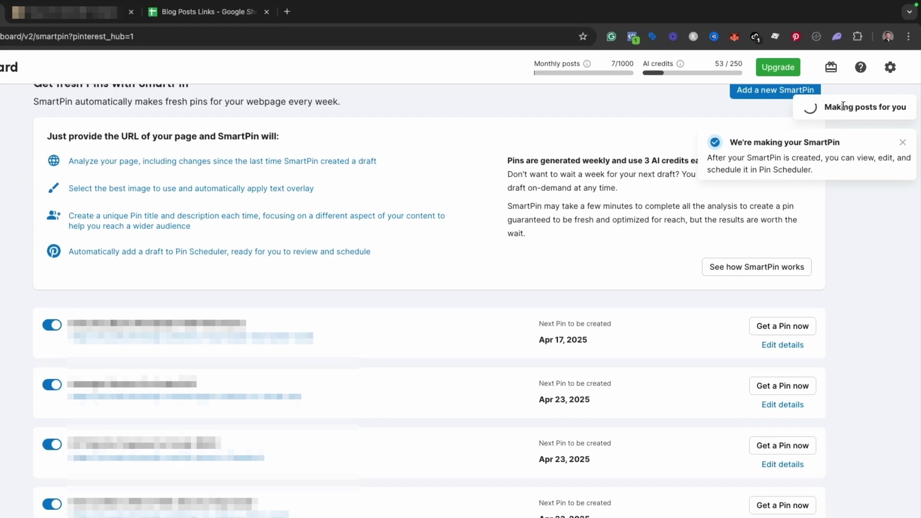
scroll(751, 162, "up", 1)
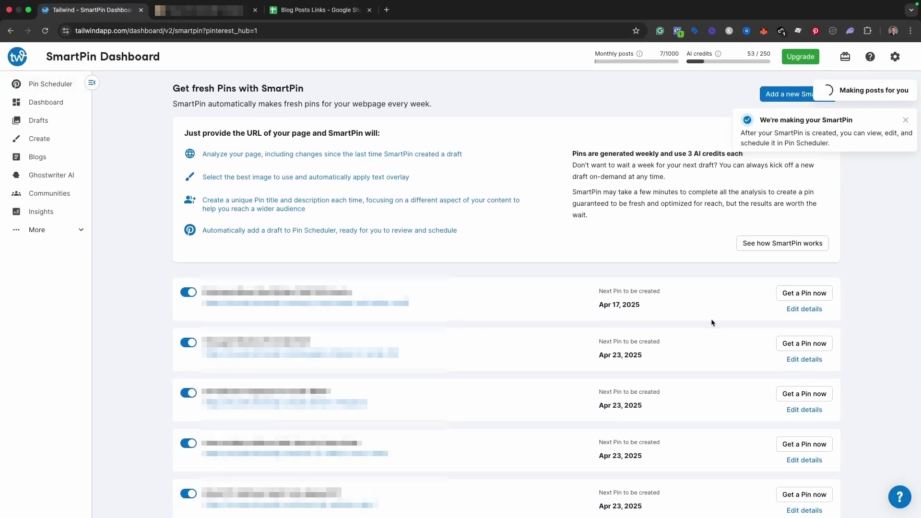
left_click(48, 85)
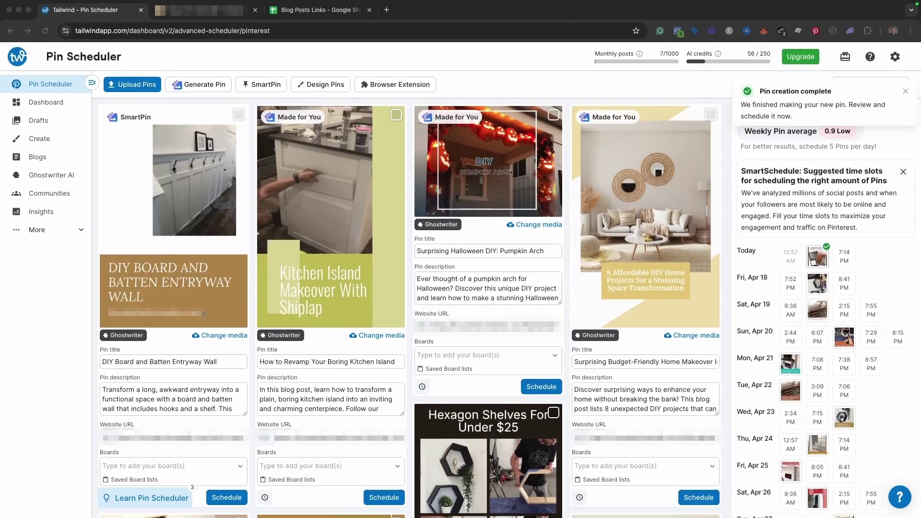
scroll(126, 405, "down", 1)
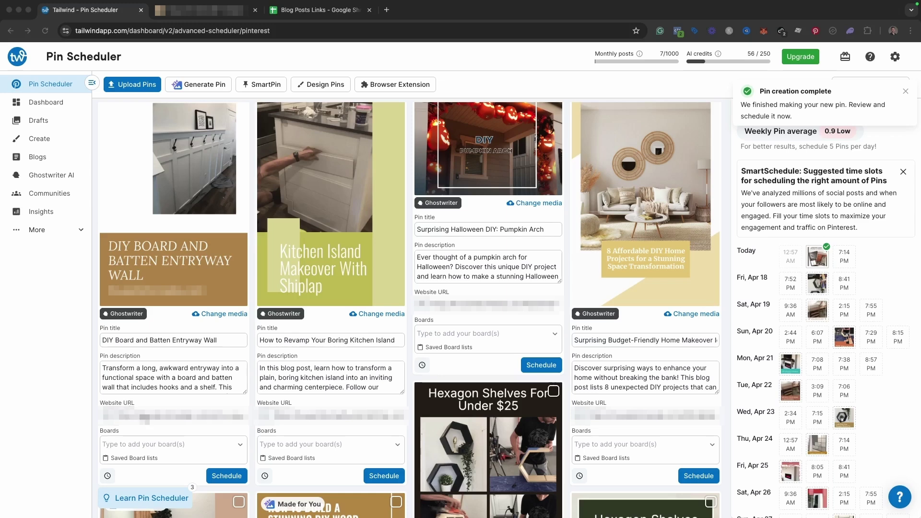
scroll(167, 391, "up", 1)
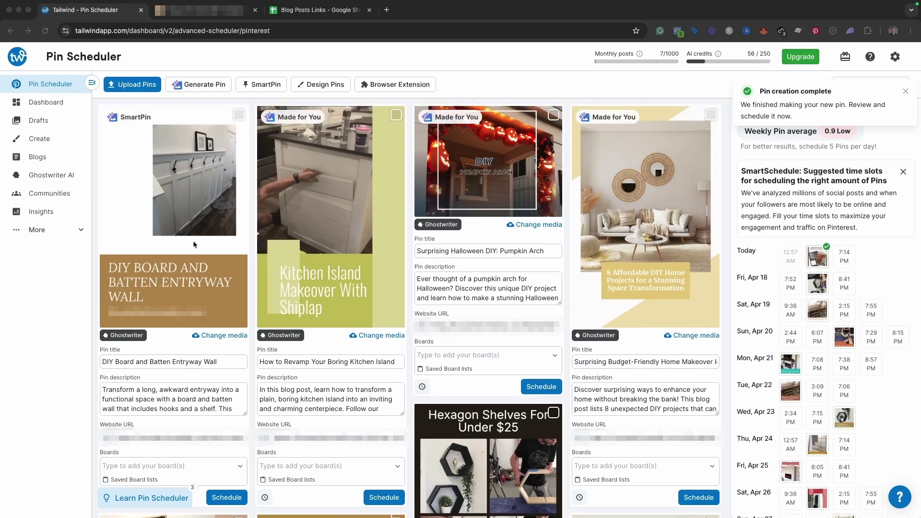
- Generate new designs for the board and batten SmartPin draft from the wall photo with red measurement markings and close the design selection
left_click(189, 306)
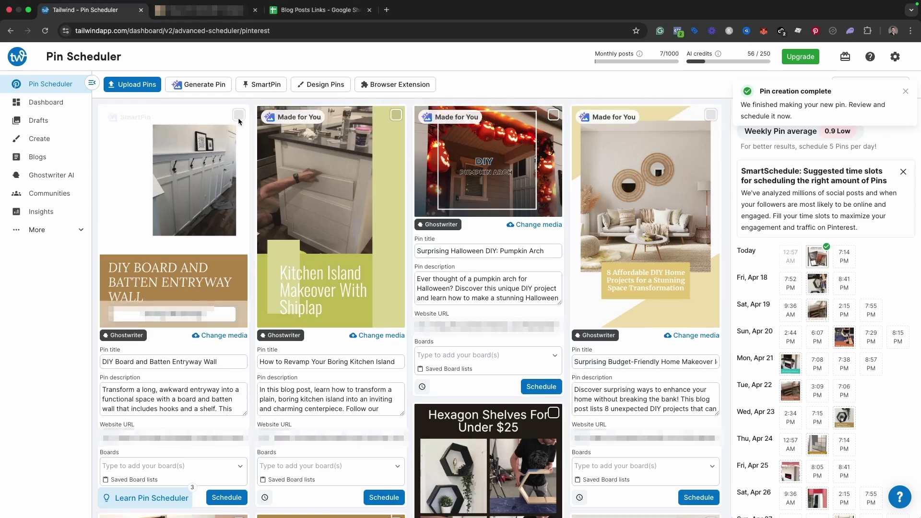
left_click(166, 316)
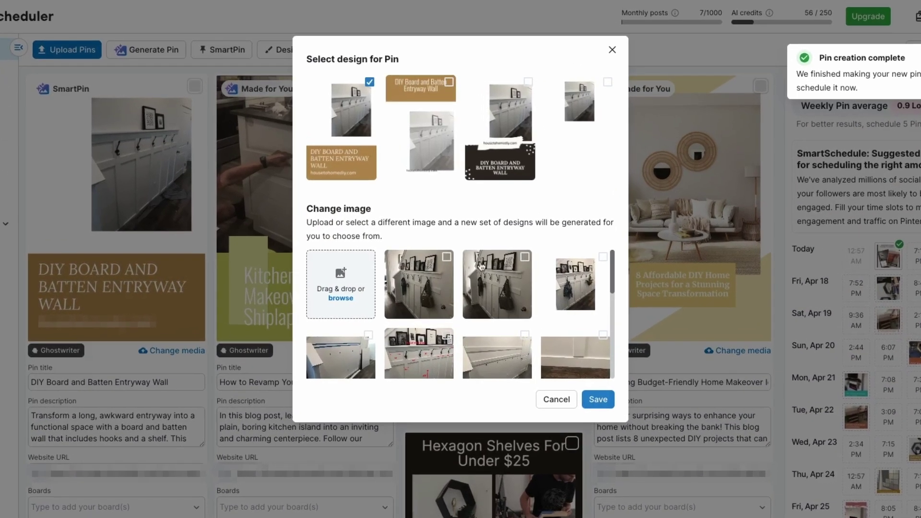
scroll(424, 322, "down", 2)
scroll(425, 322, "up", 1)
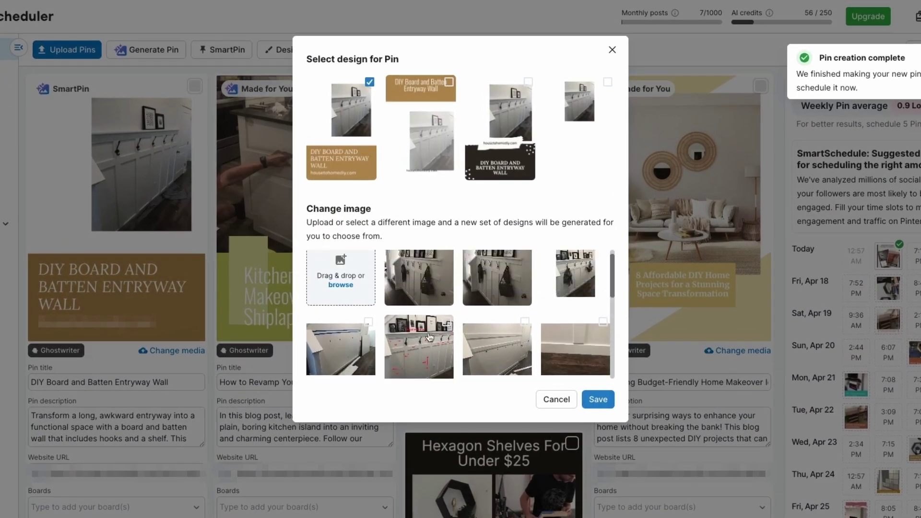
left_click(446, 326)
scroll(494, 312, "down", 1)
scroll(494, 276, "up", 2)
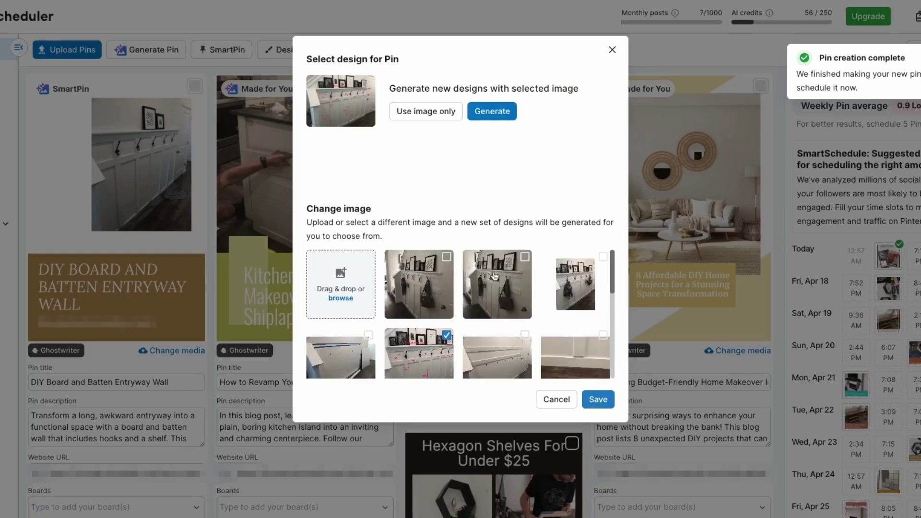
left_click(491, 115)
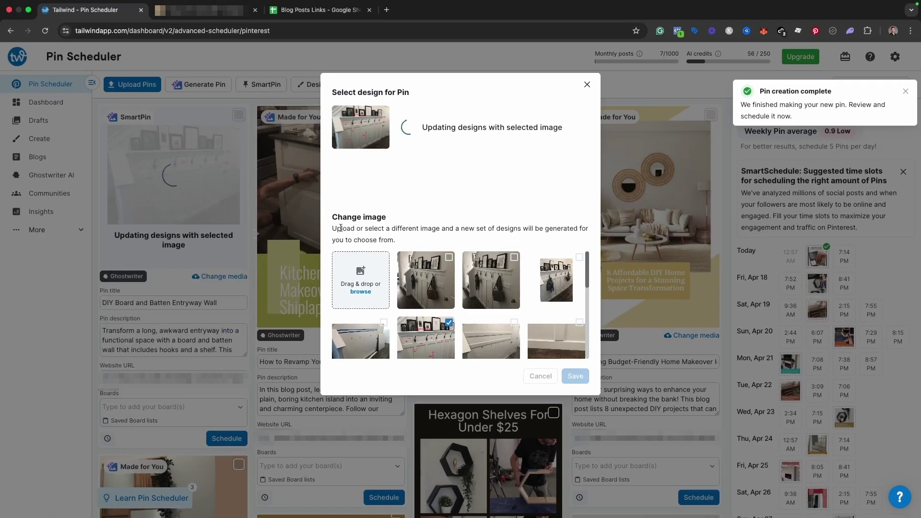
left_click(587, 85)
- Review the title and description of the redesigned board and batten Pin draft
scroll(187, 310, "down", 2)
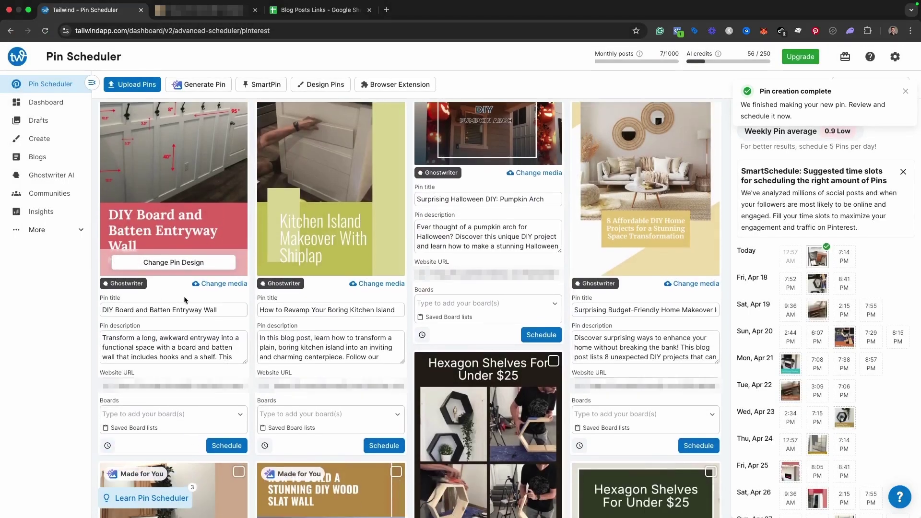
scroll(130, 307, "down", 1)
triple_click(105, 284)
left_click_drag(133, 318, 169, 402)
scroll(169, 402, "up", 2)
scroll(169, 403, "up", 2)
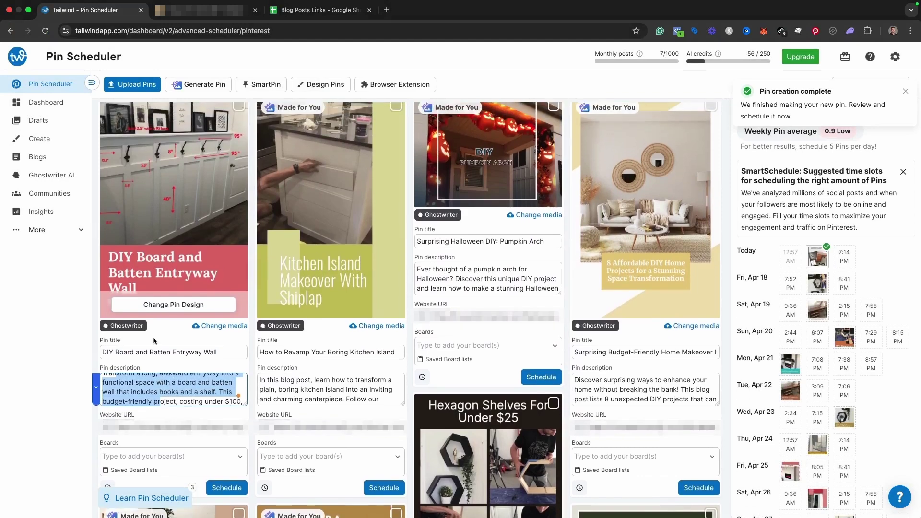
left_click(206, 284)
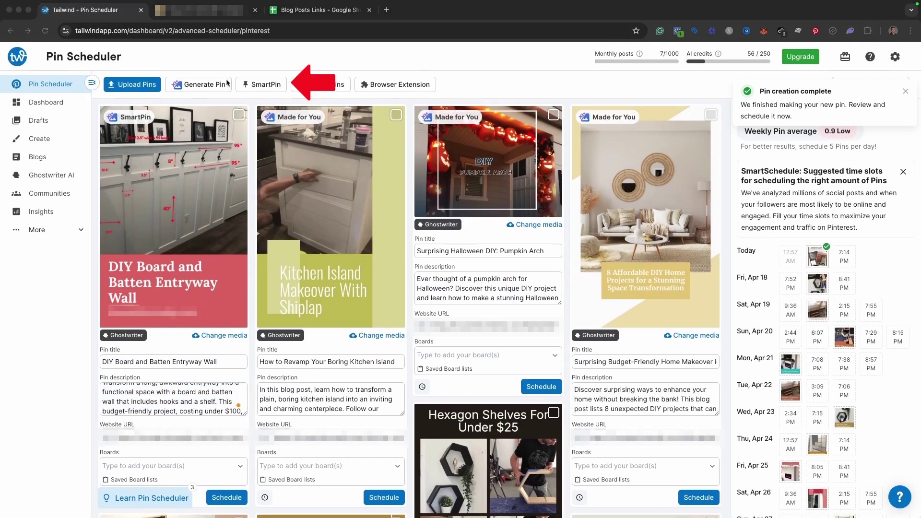
- Use 3 AI credits to create a Pin immediately from the third SmartPin on the SmartPin dashboard and return to the Pin Scheduler
left_click(259, 87)
scroll(232, 173, "down", 3)
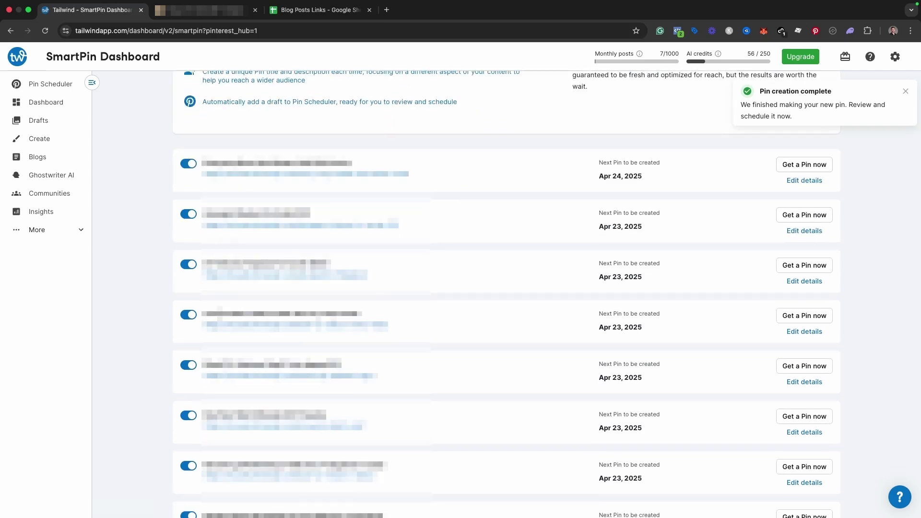
scroll(225, 321, "down", 2)
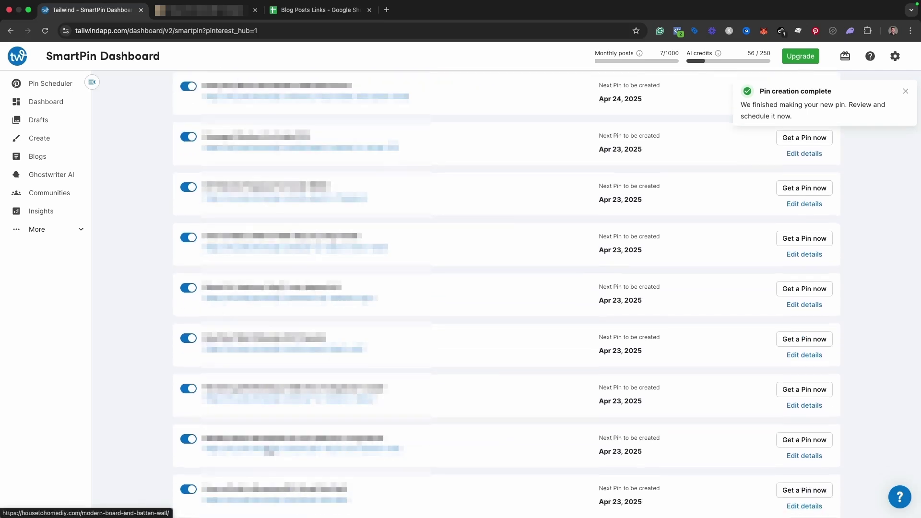
scroll(334, 384, "up", 3)
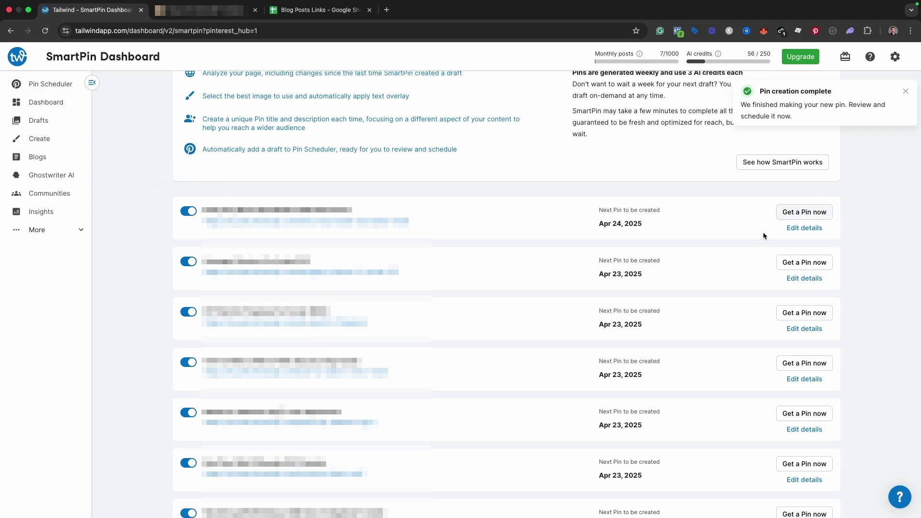
scroll(282, 185, "down", 1)
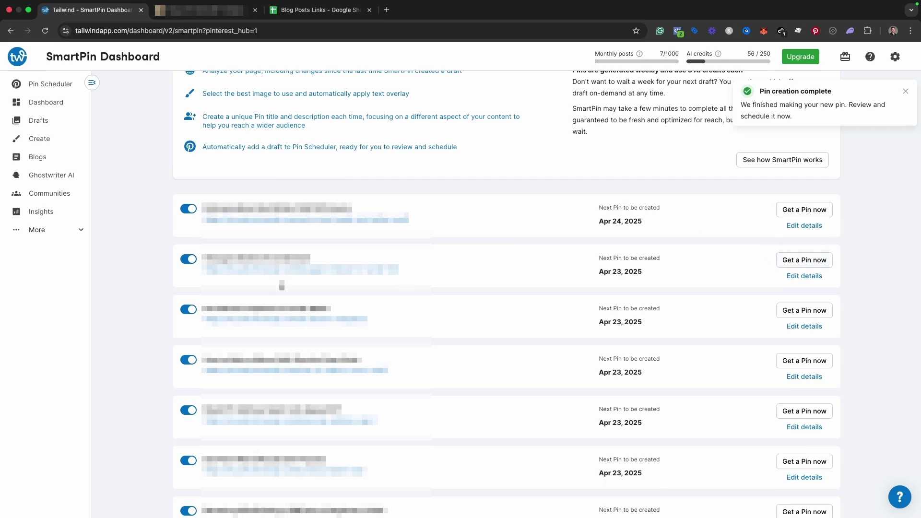
scroll(245, 273, "down", 2)
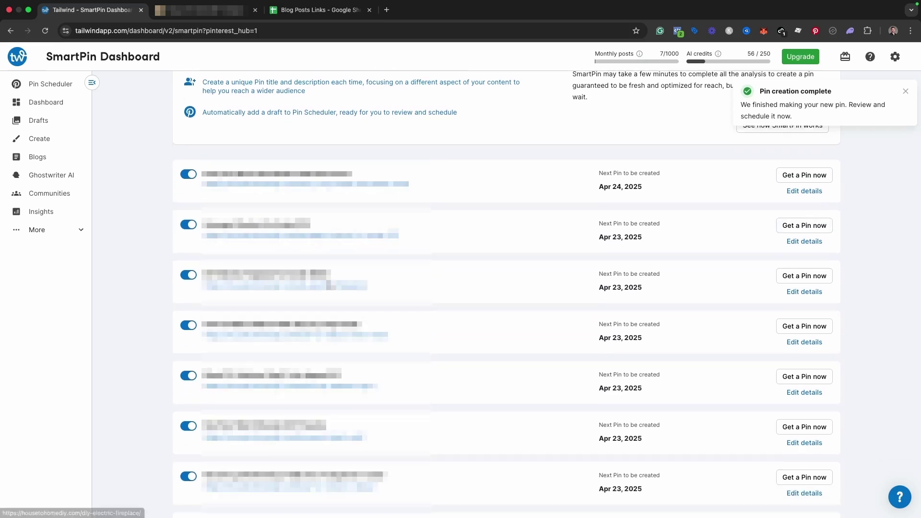
left_click(800, 276)
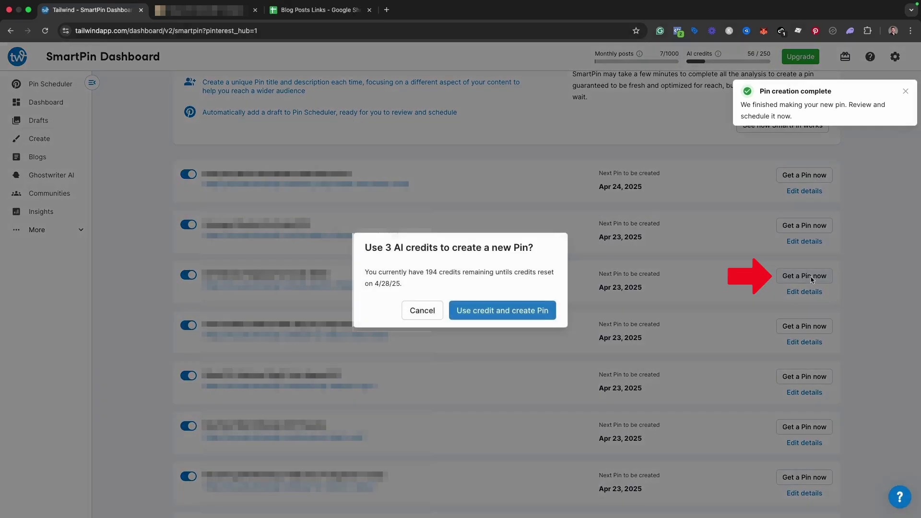
left_click(480, 310)
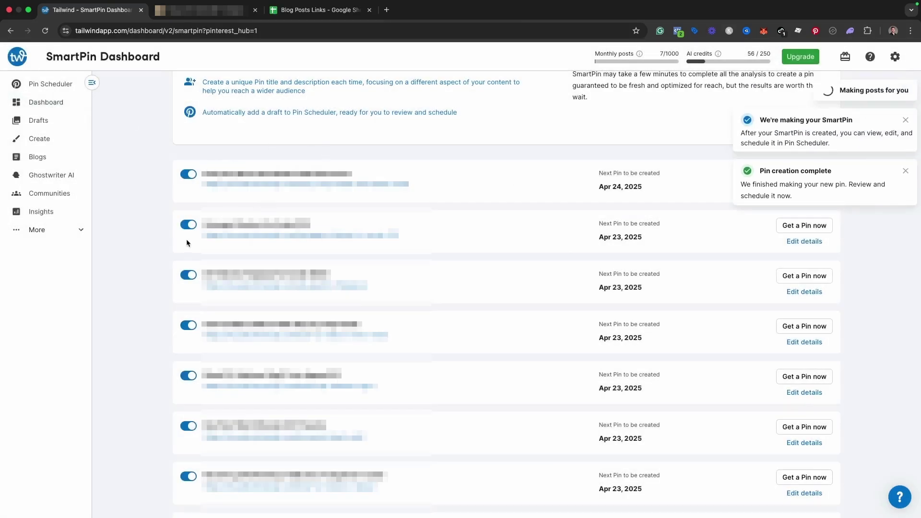
left_click(41, 84)
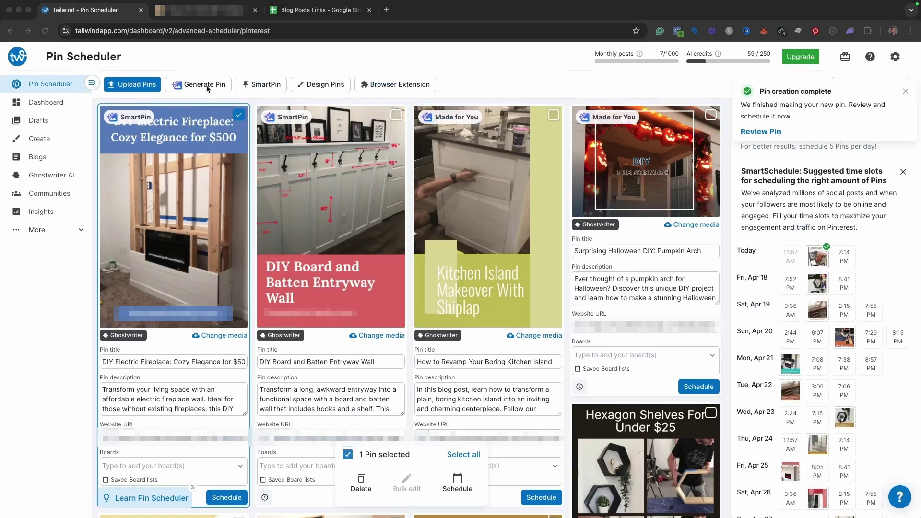
- Open the Pin design gallery from the Pin Scheduler and close the introductory video
mouse_move(318, 90)
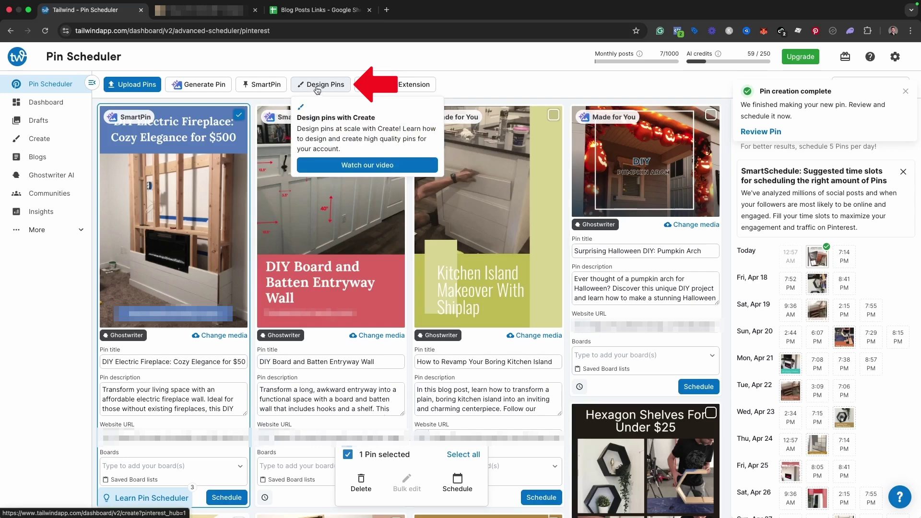
left_click(322, 90)
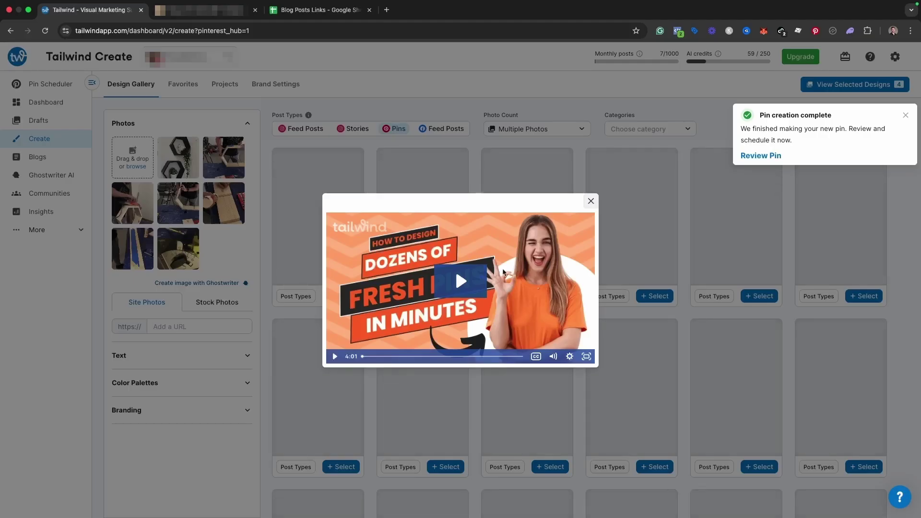
left_click(592, 201)
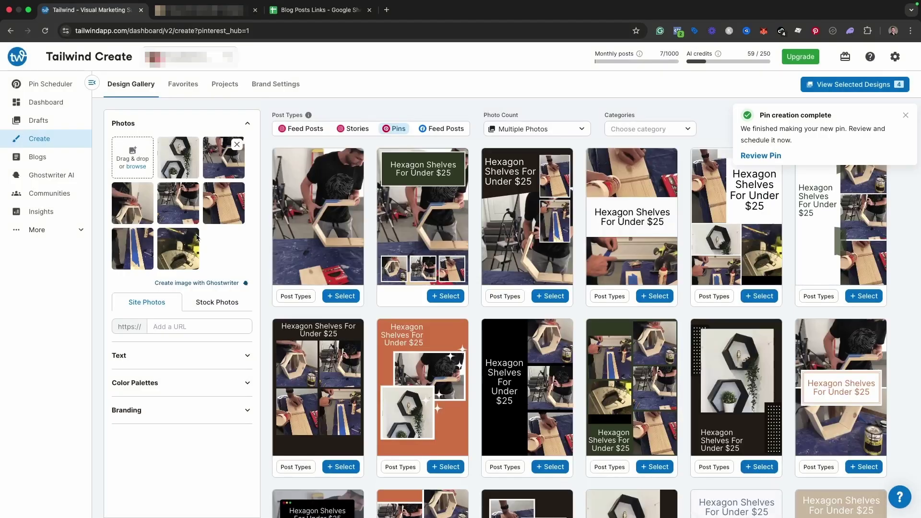
- Look over the site photo URL option and hexagon shelf designs, inspect the green-banner design in the editor, and return to the gallery
left_click(175, 327)
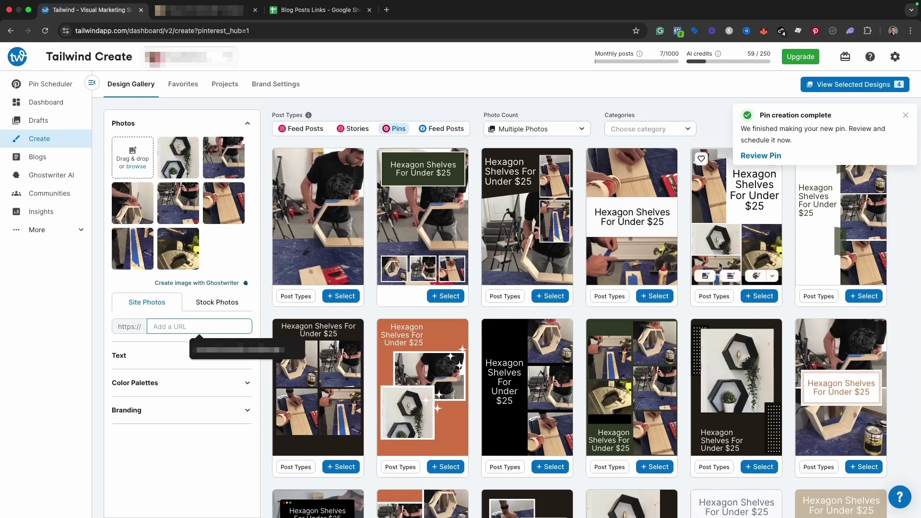
scroll(528, 288, "down", 2)
scroll(480, 302, "up", 2)
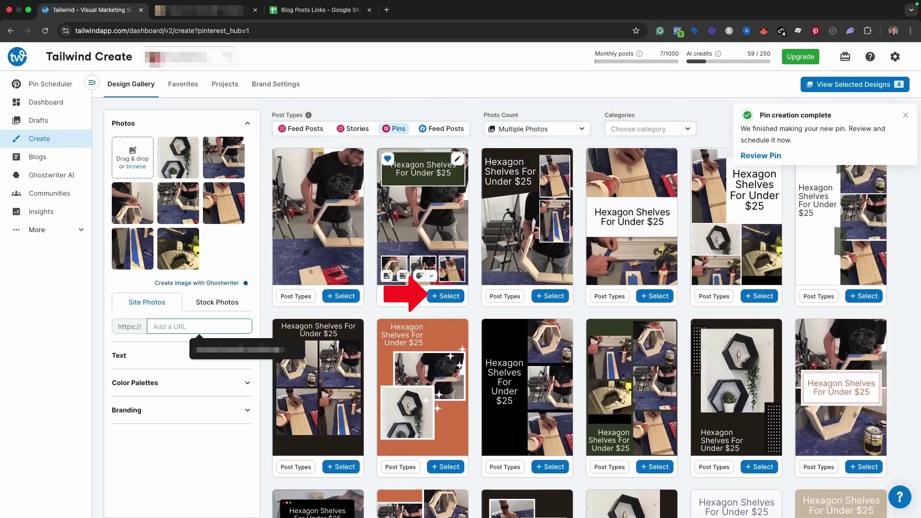
left_click(457, 162)
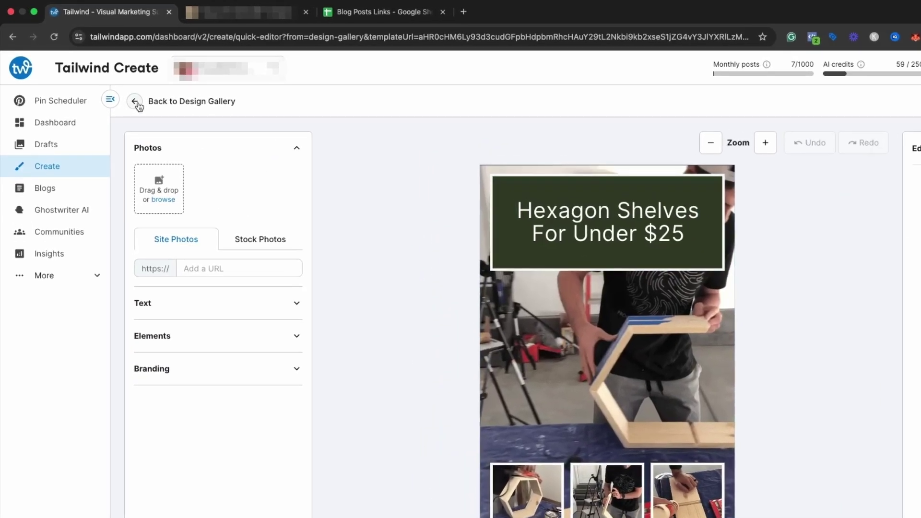
left_click(136, 103)
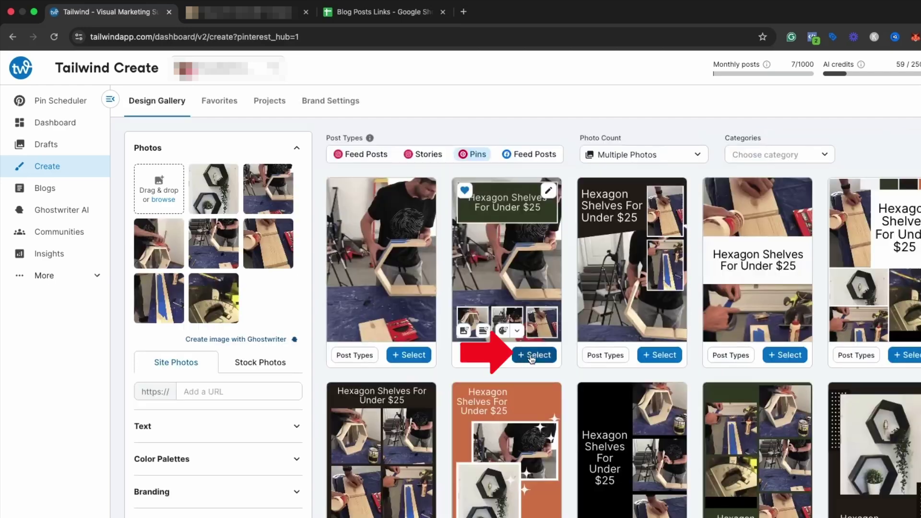
- Add the green-banner "Hexagon Shelves For Under $25" design to the selection and send the selected designs to the Pinterest account for scheduling
left_click(534, 355)
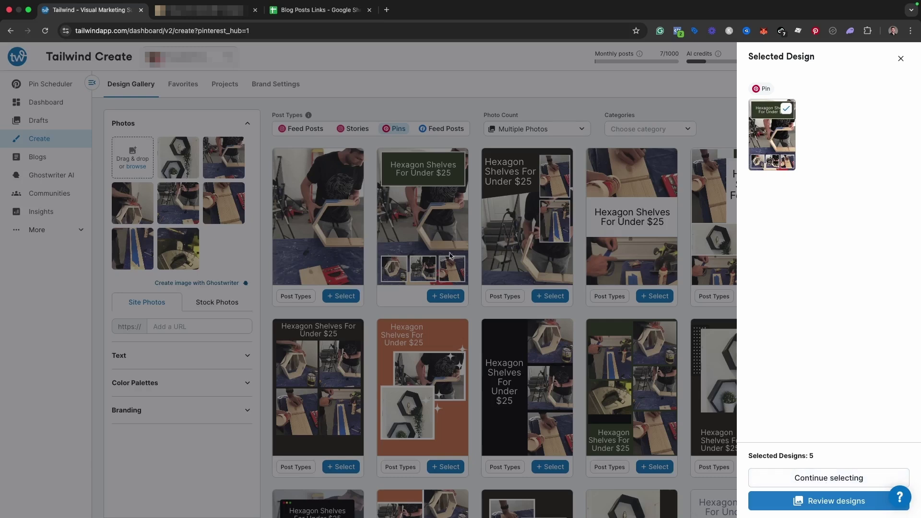
left_click(830, 500)
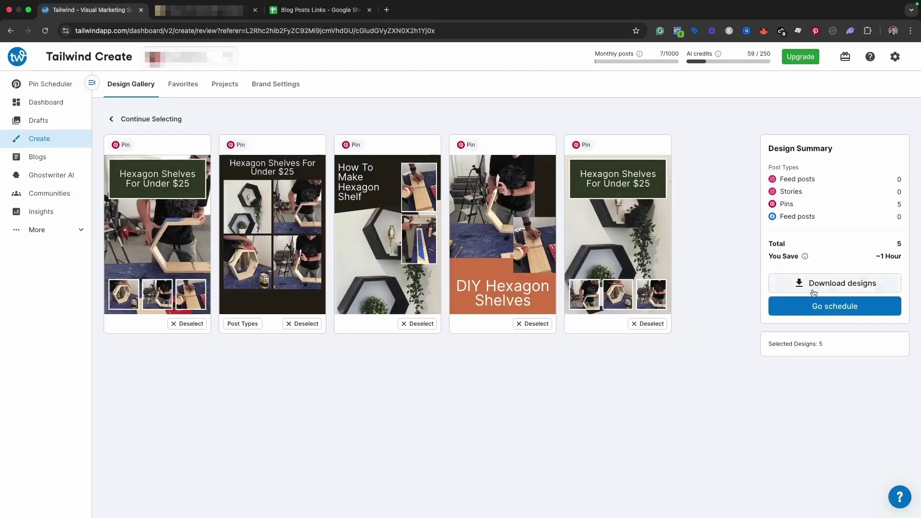
left_click(811, 307)
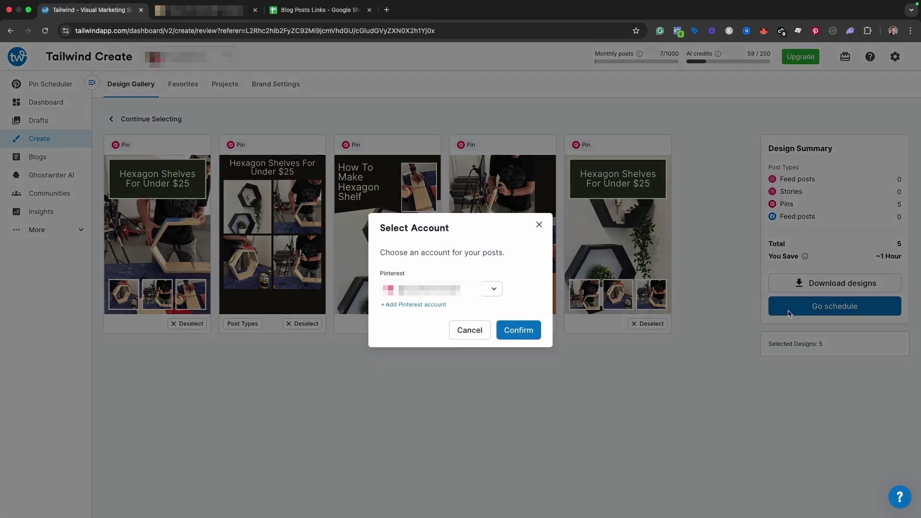
left_click(518, 330)
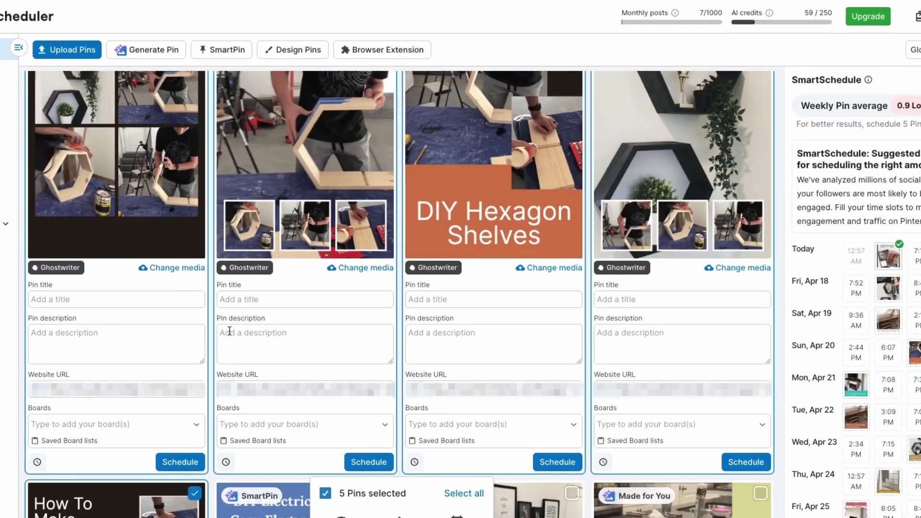
- Generate Ghostwriter details for the first hexagon shelf Pin as Lifestyle content about "DIY Hexagon shelf", with "DIY Hexagon shelf" as the keyword
scroll(60, 420, "up", 1)
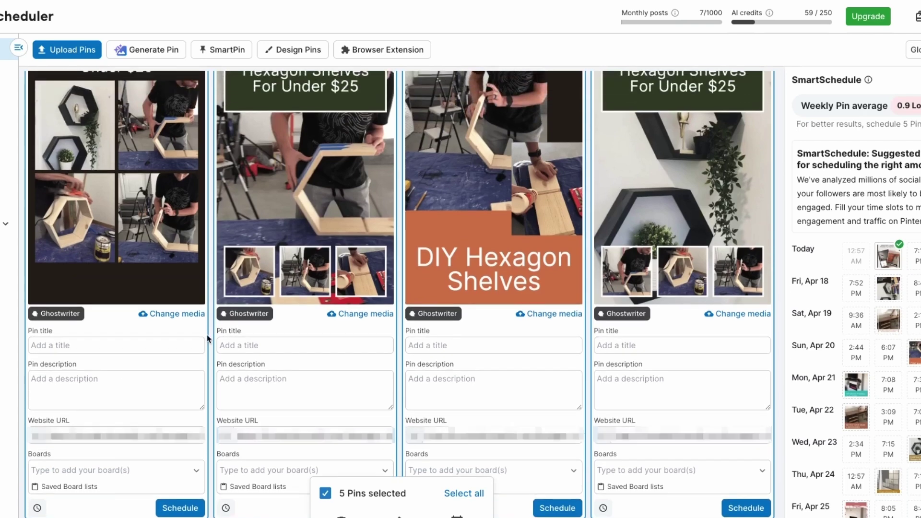
scroll(121, 384, "up", 1)
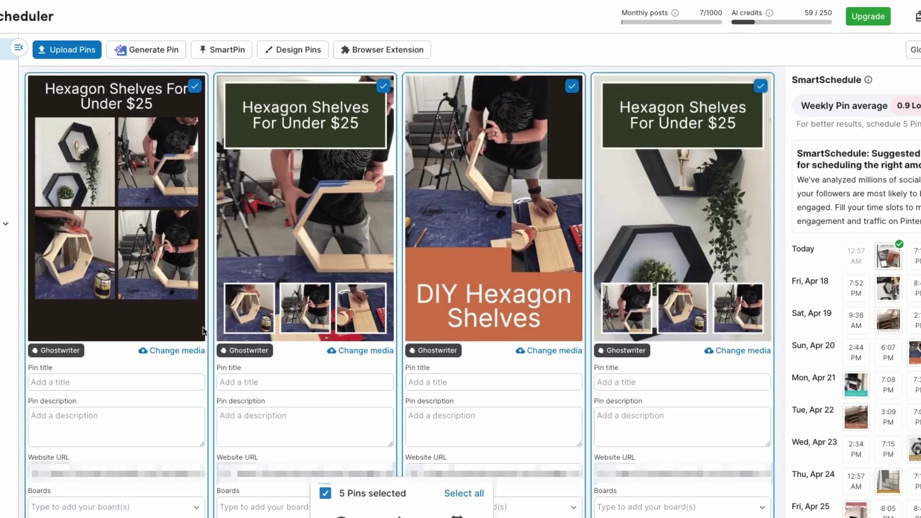
left_click(58, 351)
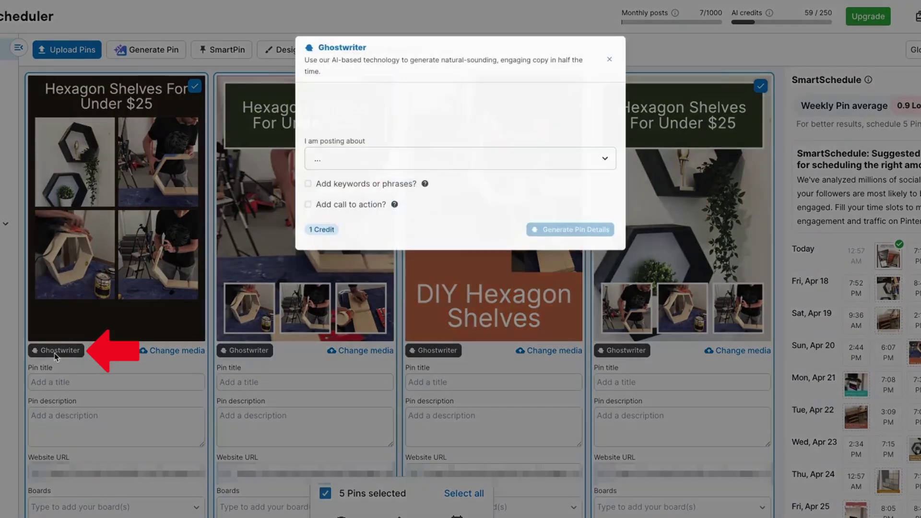
left_click(392, 159)
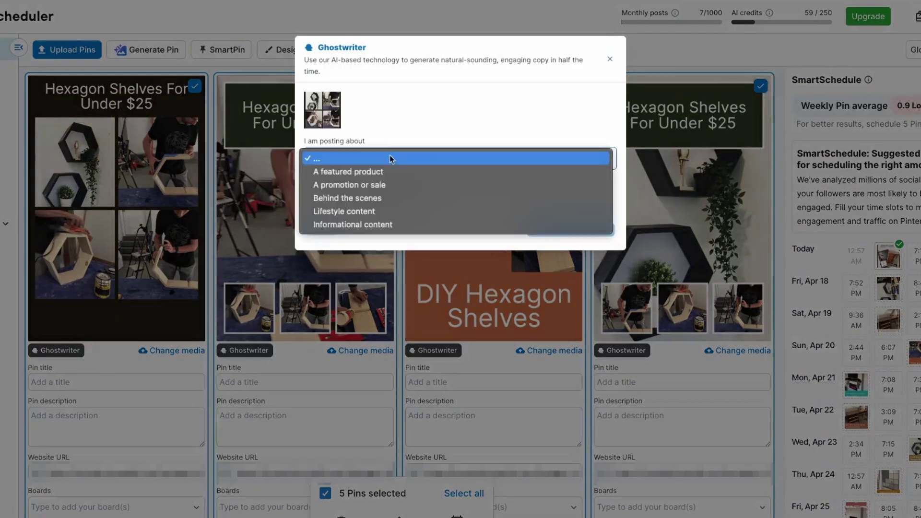
left_click(350, 216)
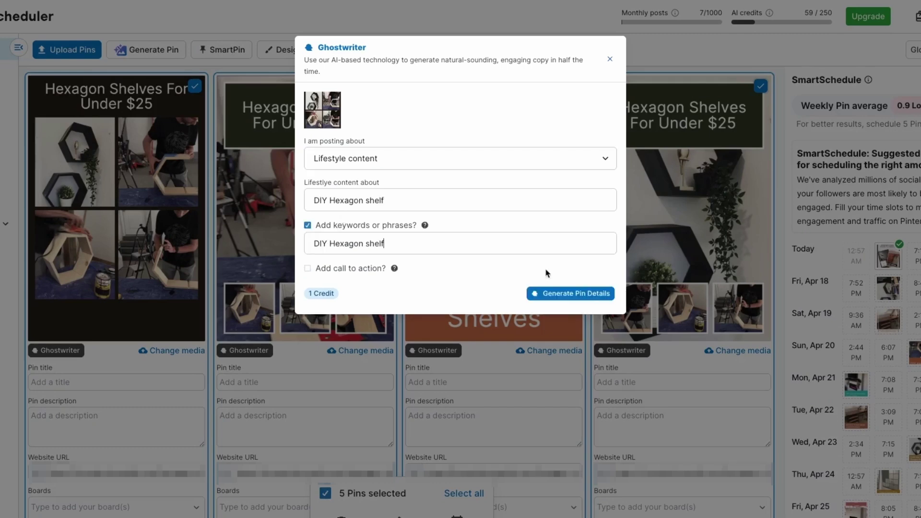
key("Return")
left_click(588, 292)
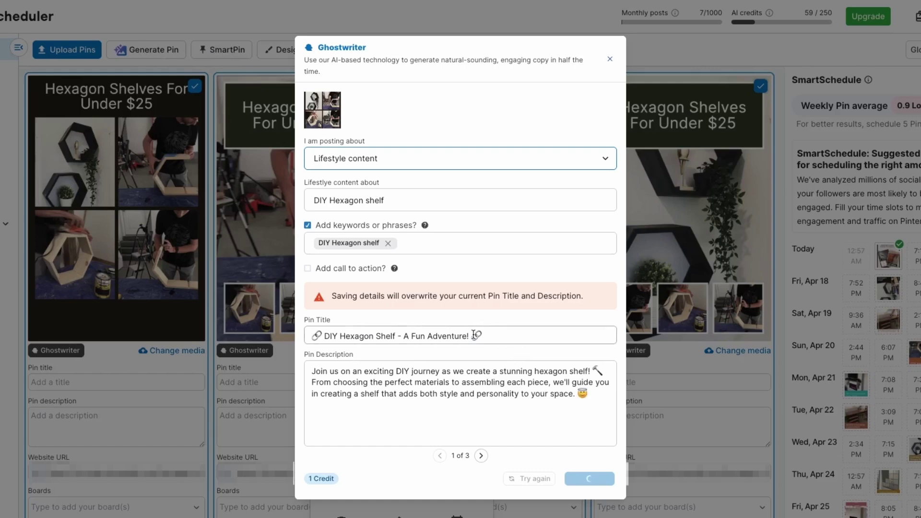
- Save the first generated title and description, "DIY Hexagon Shelf - A Fun Adventure!", to the Pin and check its filled-in fields
left_click_drag(469, 337, 357, 340)
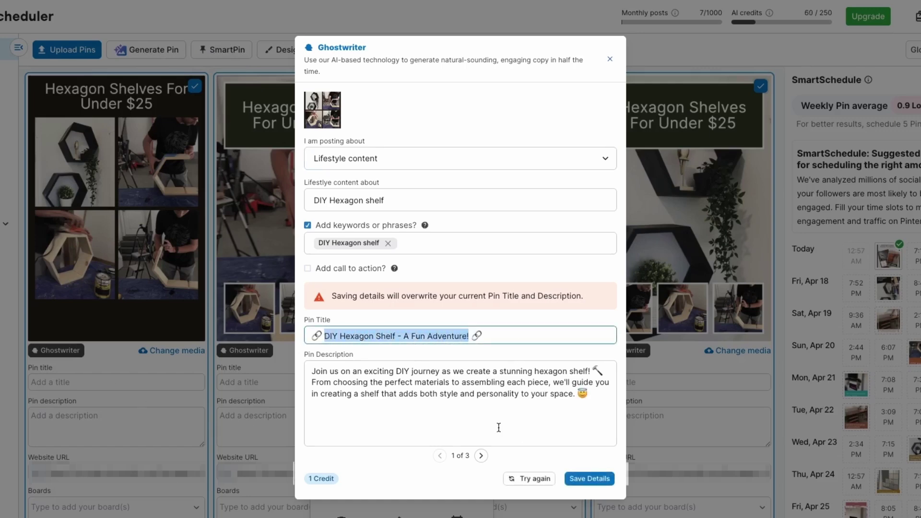
left_click(590, 478)
scroll(121, 383, "down", 1)
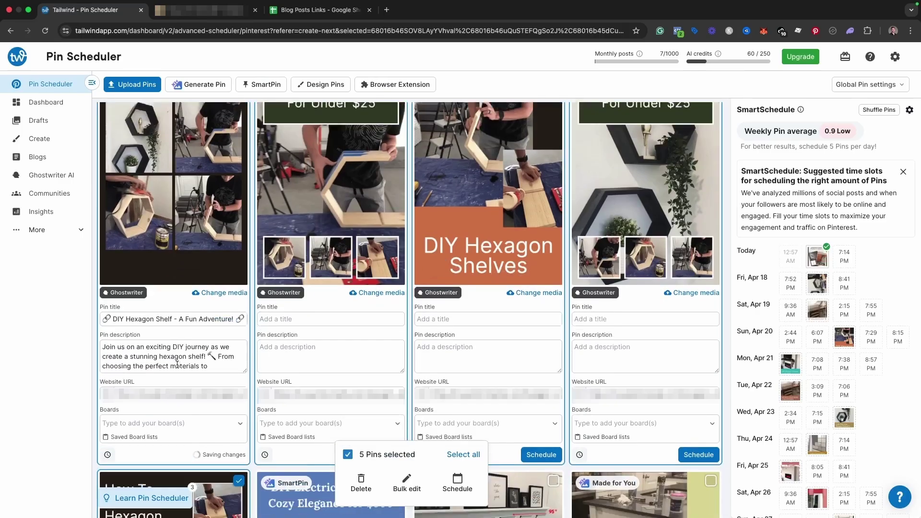
scroll(178, 365, "down", 4)
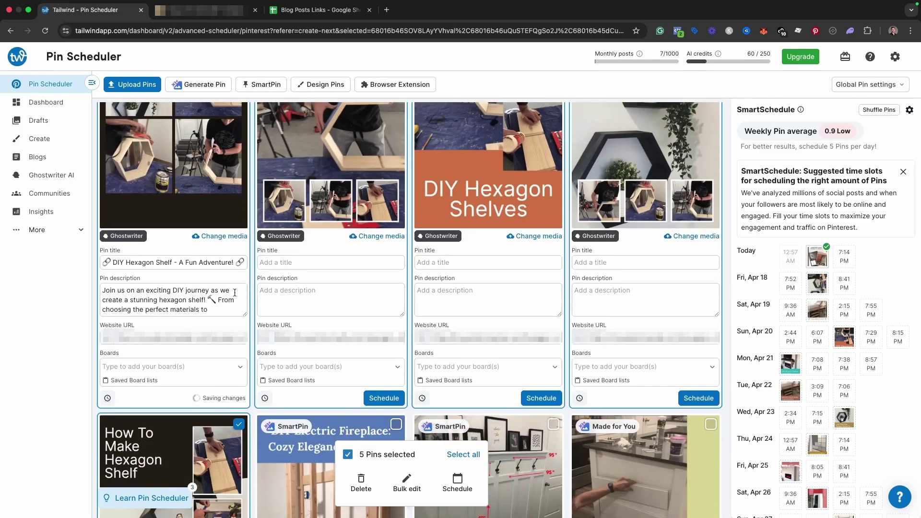
scroll(173, 163, "down", 2)
scroll(524, 150, "up", 5)
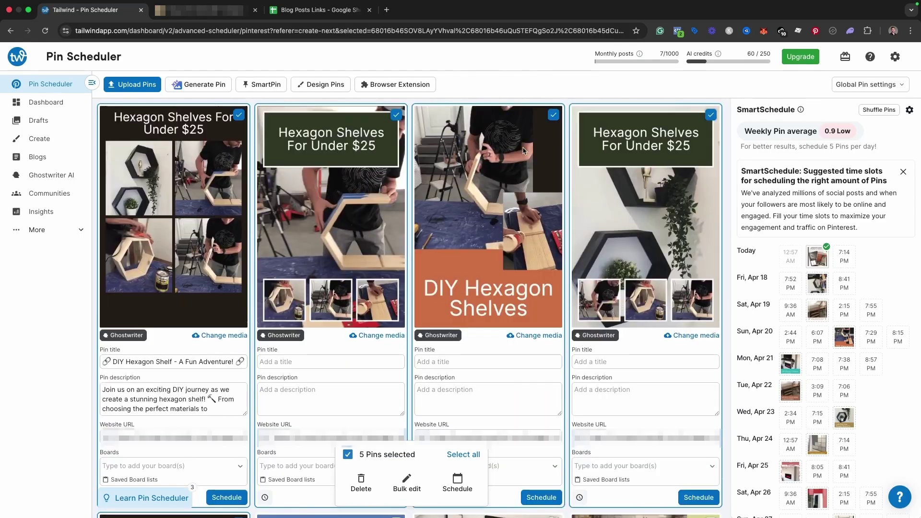
left_click(238, 116)
left_click(396, 115)
left_click(239, 115)
left_click(396, 115)
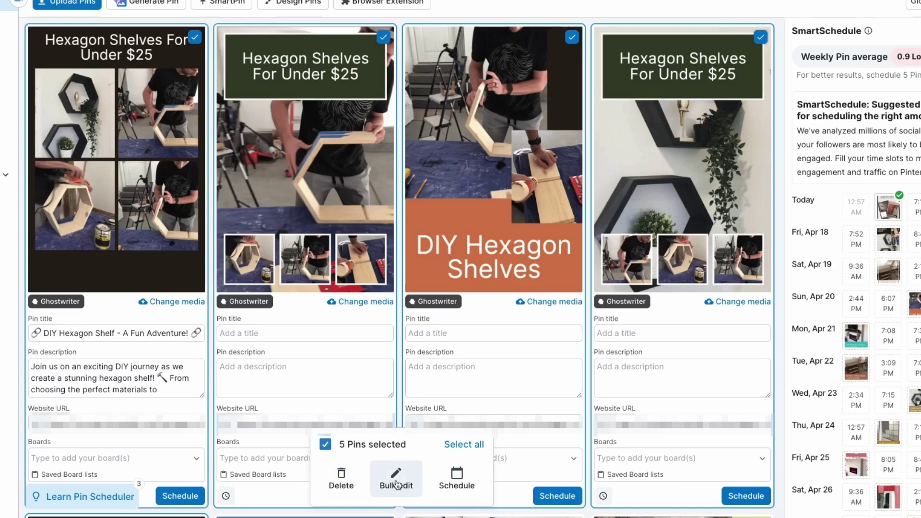
- Bulk edit the five selected hexagon shelf Pins to assign them all to the Kitchen Shelves board
left_click(397, 484)
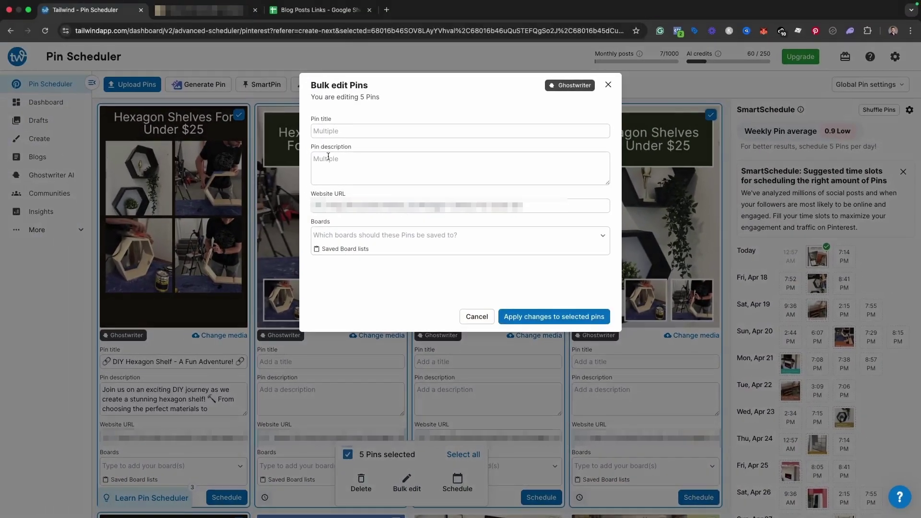
left_click(593, 235)
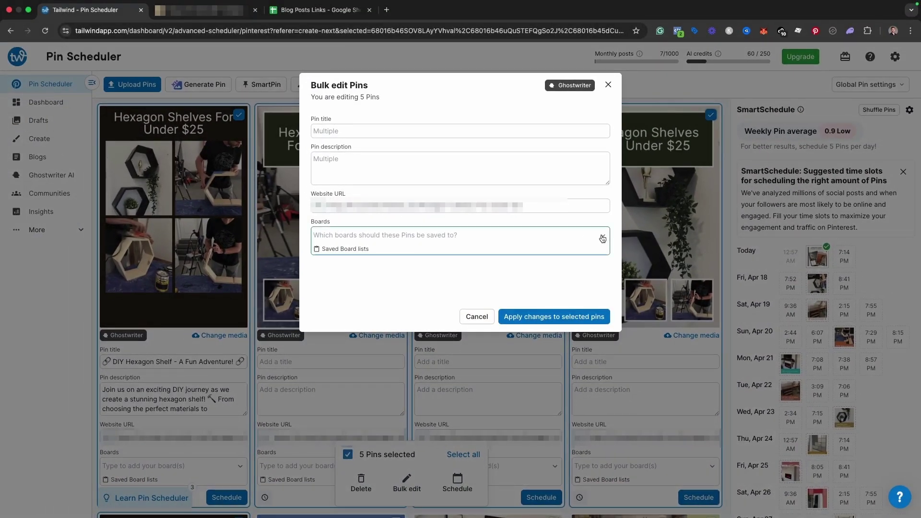
scroll(393, 286, "down", 2)
scroll(393, 290, "down", 5)
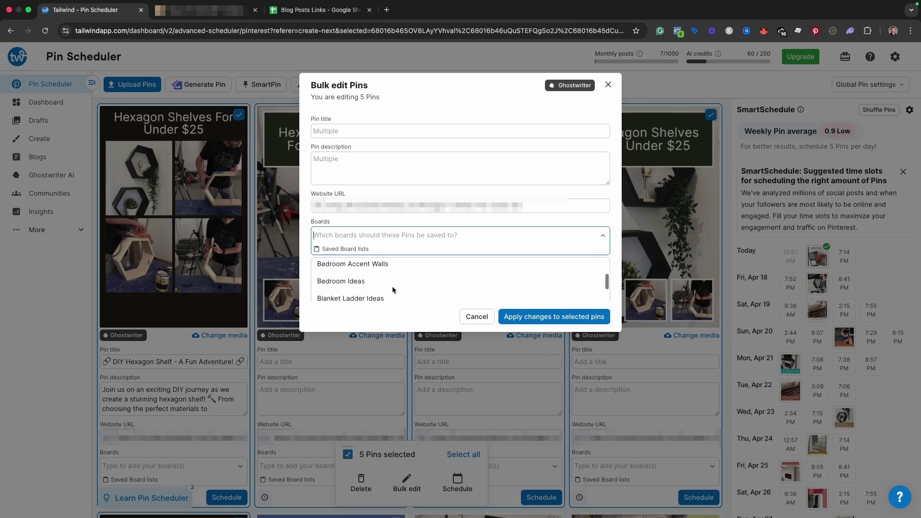
type("she")
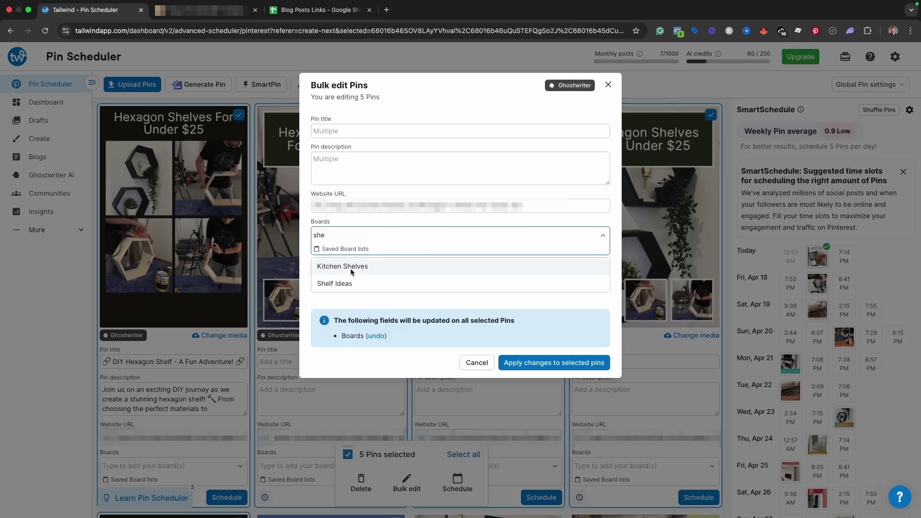
left_click(350, 265)
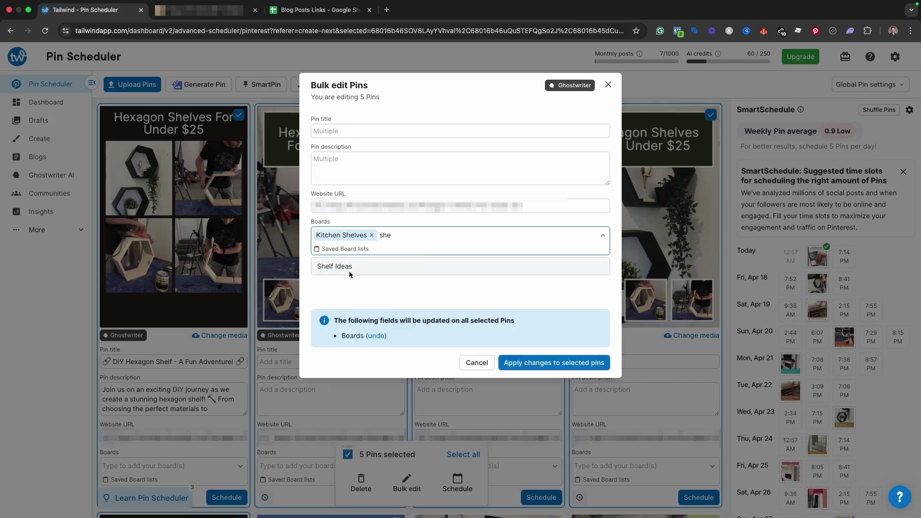
left_click(528, 362)
- Select the DIY Electric Fireplace, DIY Board and Batten Entryway Wall and Kitchen Island Makeover Pins
scroll(456, 383, "down", 3)
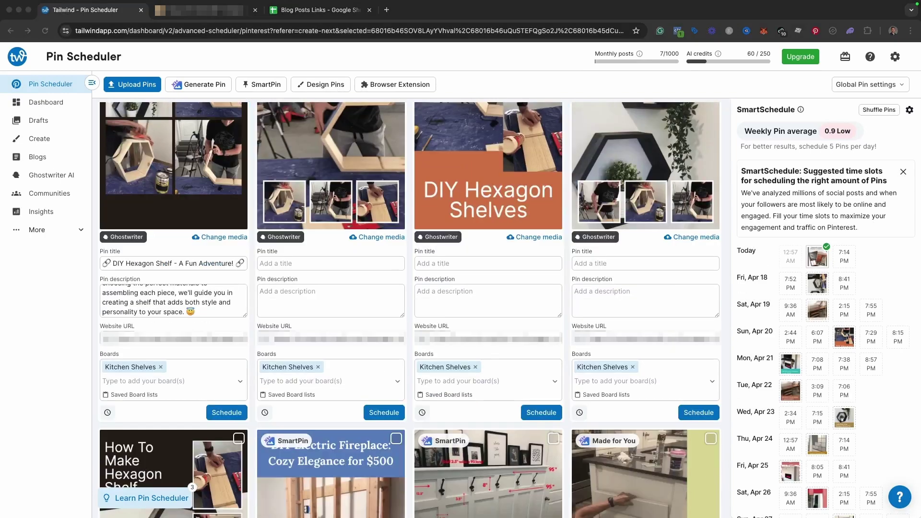
scroll(395, 296, "down", 5)
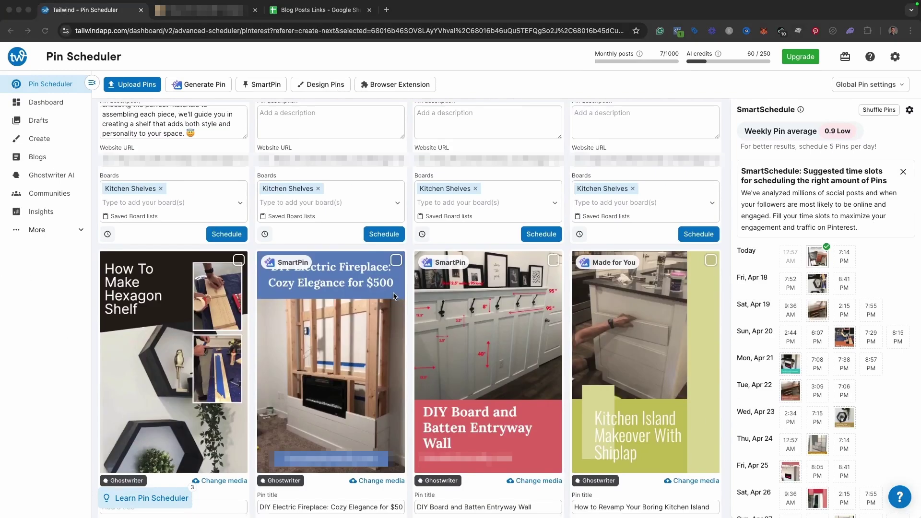
scroll(395, 296, "down", 1)
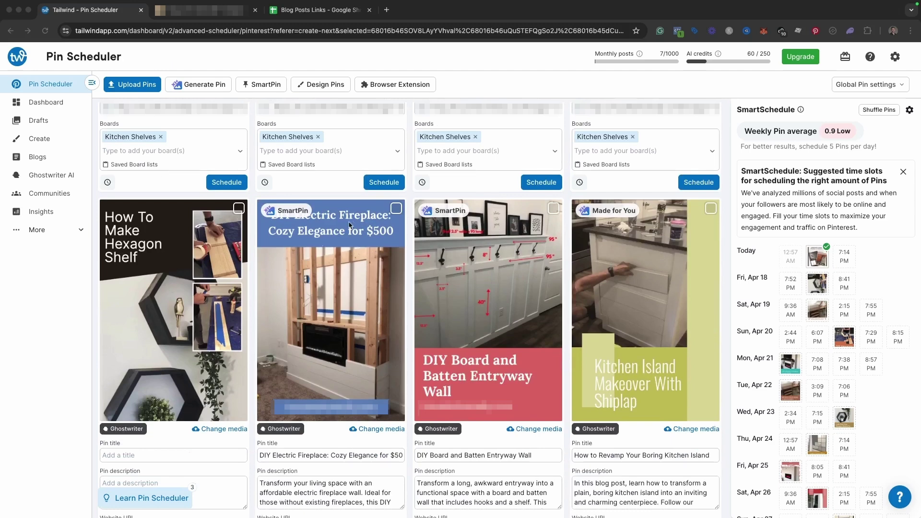
left_click(397, 209)
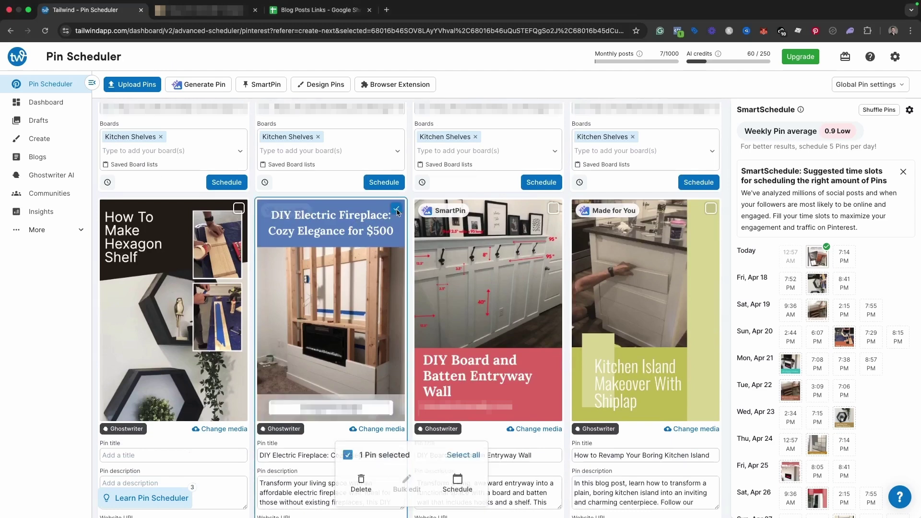
left_click(554, 209)
left_click(711, 209)
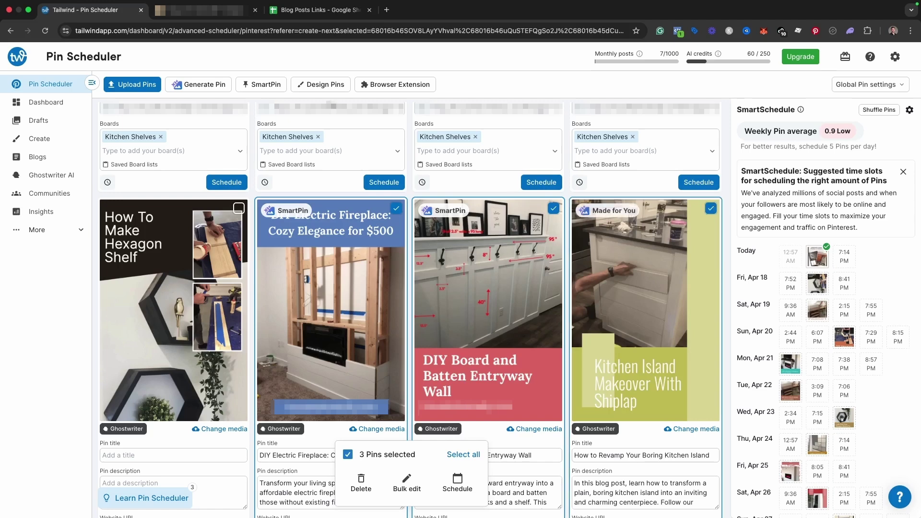
- Add the "8 Affordable DIY Home Projects", "How to Build A Modern Mirror" and stunning DIY wood slat wall Pins to the selection
scroll(376, 257, "down", 4)
scroll(376, 256, "down", 3)
left_click(397, 217)
left_click(553, 216)
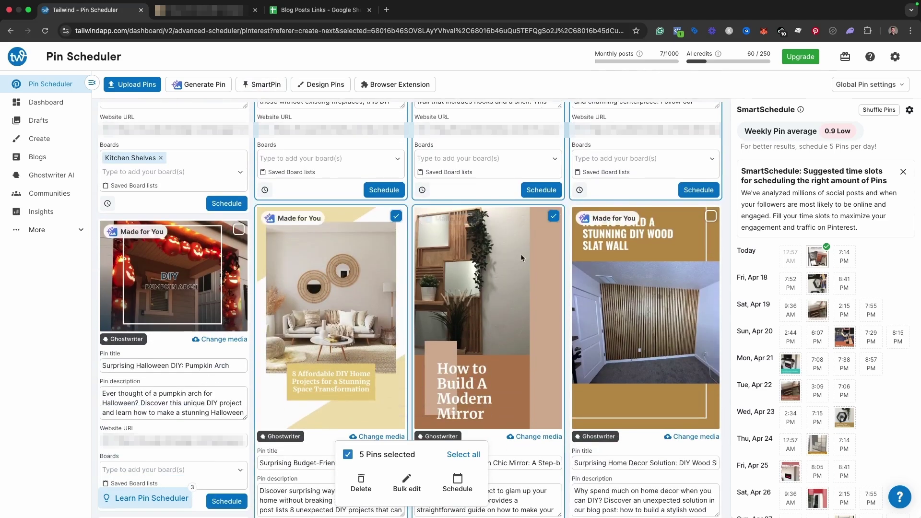
left_click(711, 216)
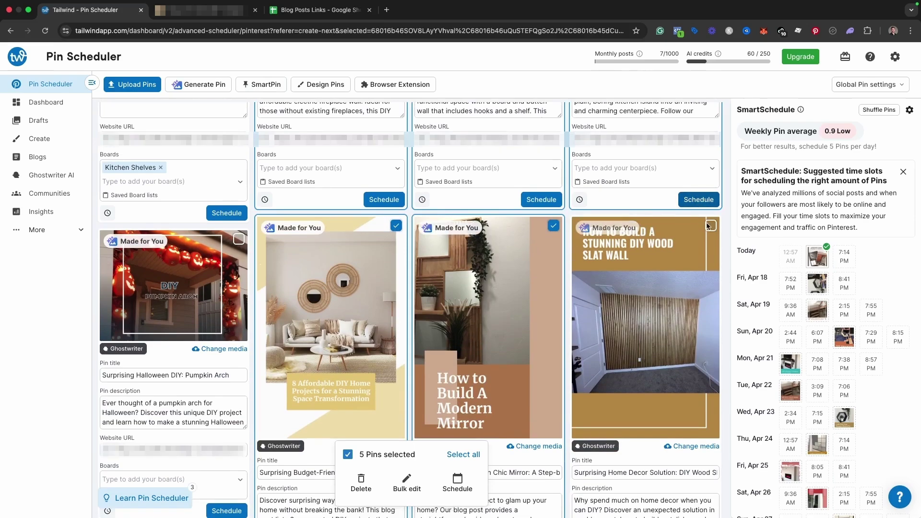
- Extend the selection with the "DIY Boxwood Wall", "Effortless Board & Batten DIY Guide" and "DIY Wood Slat Wall: Rustic Charm on a Budget" SmartPins
scroll(554, 235, "down", 1)
scroll(554, 235, "down", 10)
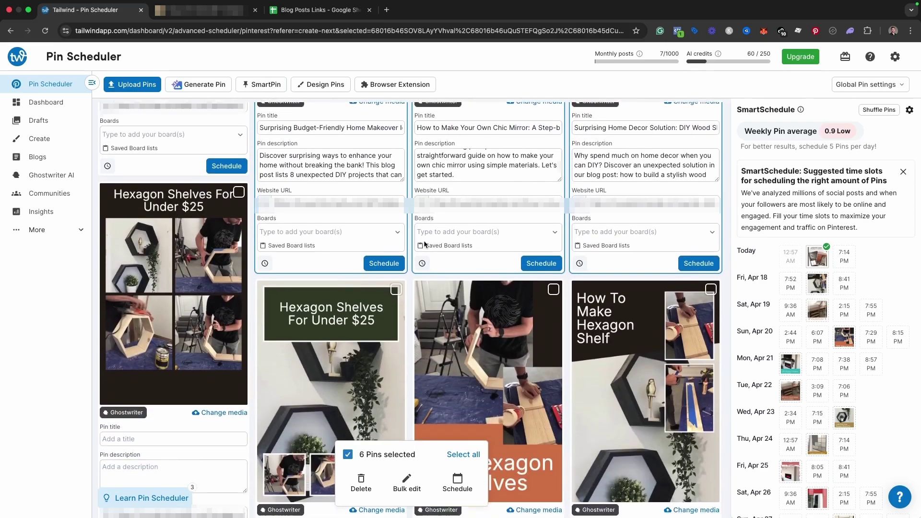
scroll(399, 231, "down", 3)
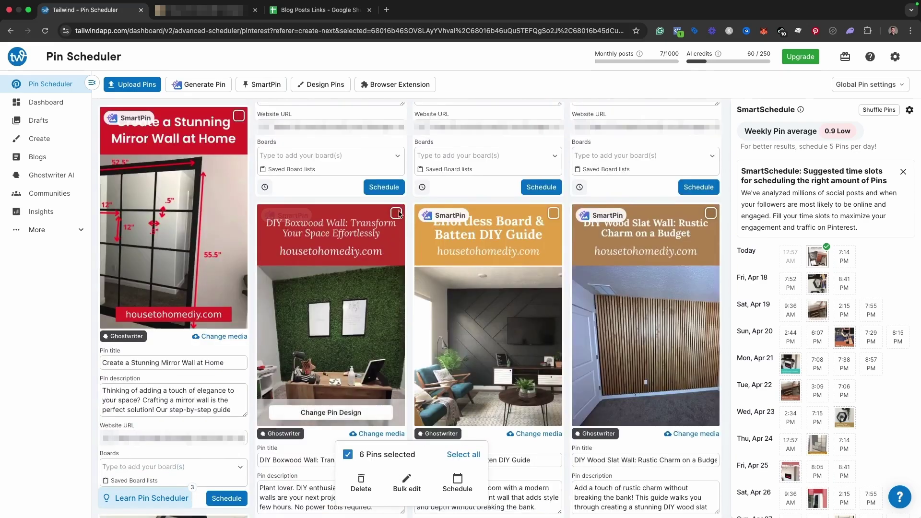
left_click(399, 213)
left_click(554, 213)
left_click(711, 212)
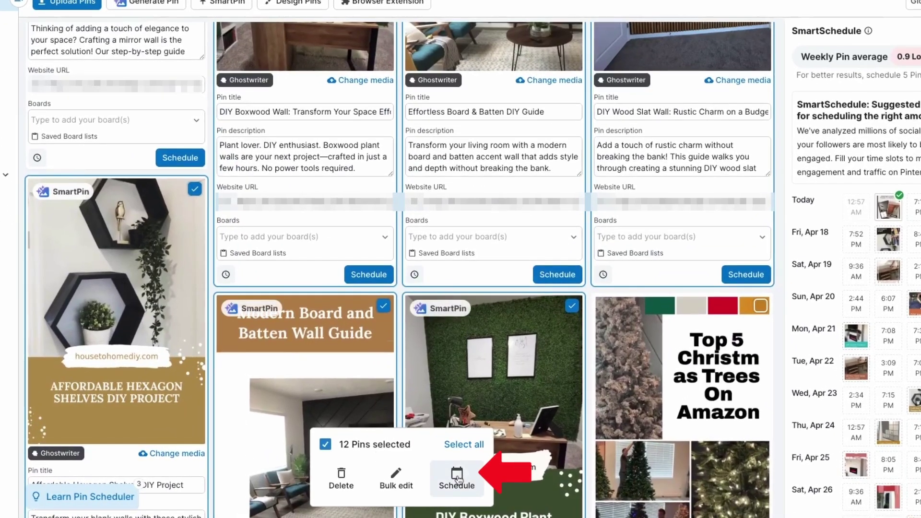
- Schedule all 12 selected Pins, filling in missing boards and choosing Accent Walls In Living Room for the "DIY Boxwood Plant Wall: No Power Tools Needed" Pin
left_click(457, 477)
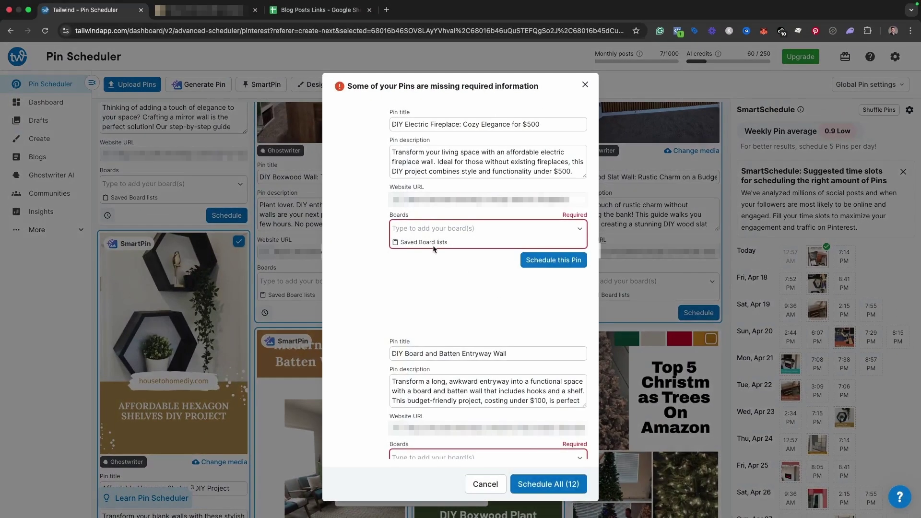
scroll(433, 245, "down", 5)
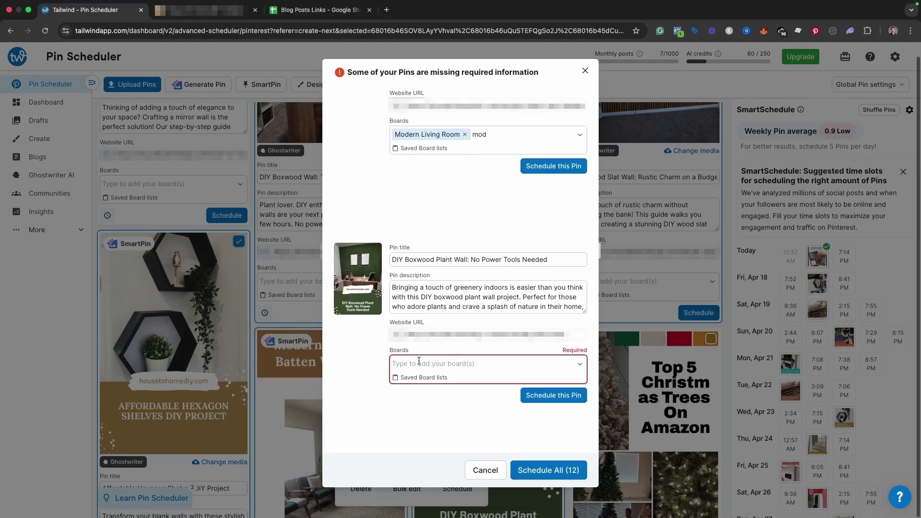
left_click(428, 363)
scroll(409, 400, "down", 2)
scroll(408, 399, "up", 2)
left_click(412, 401)
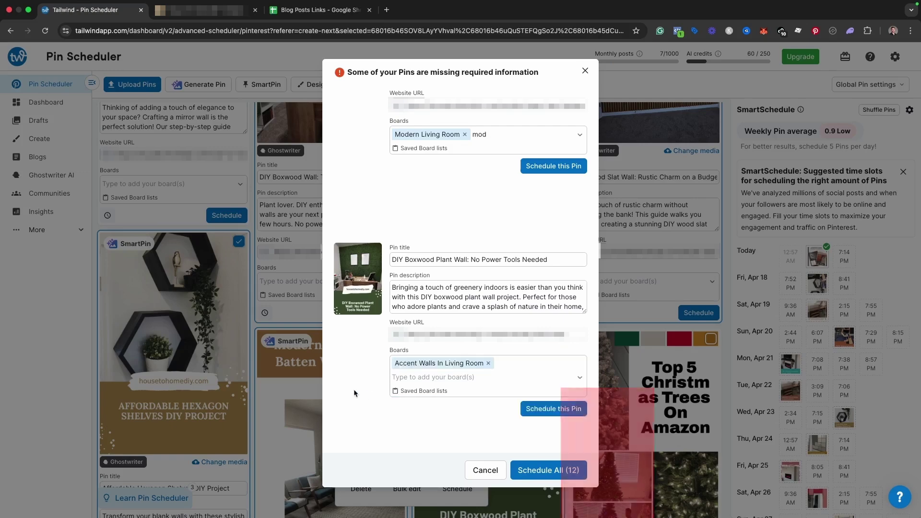
left_click(545, 472)
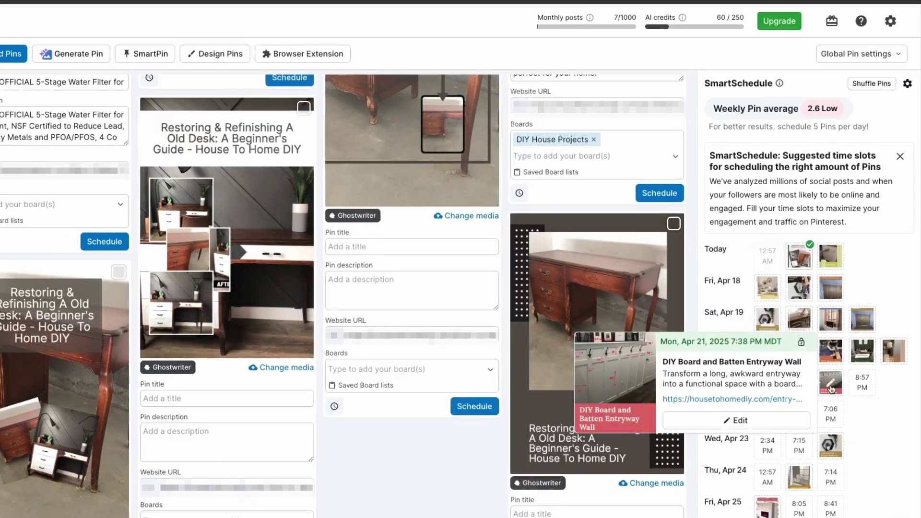
- Reschedule the Fri, Apr 18 8:41 PM Pin to Mon, Apr 28 7:08 PM and the Sat, Apr 19 9:36 AM Pin to Sun, Apr 27 2:44 PM
scroll(873, 418, "down", 3)
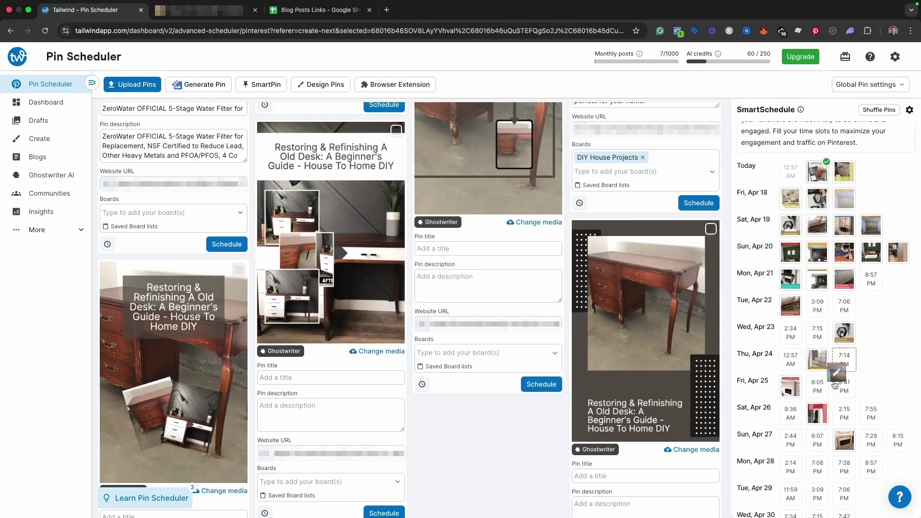
left_click_drag(822, 451, 818, 466)
scroll(836, 413, "down", 3)
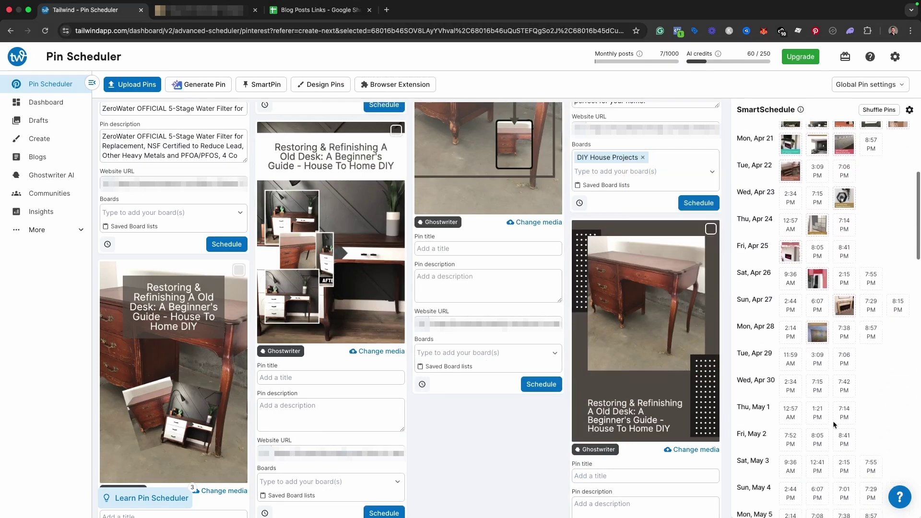
scroll(835, 414, "up", 4)
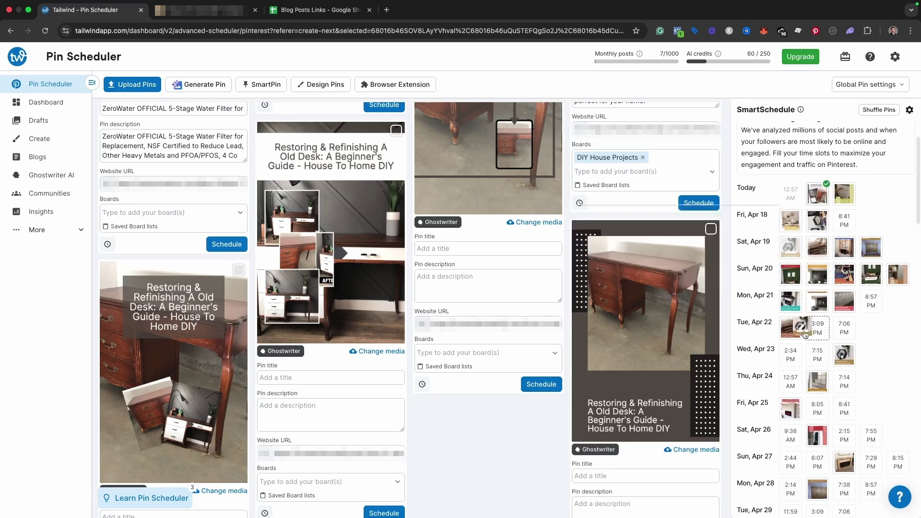
left_click_drag(844, 416, 797, 438)
scroll(844, 336, "up", 2)
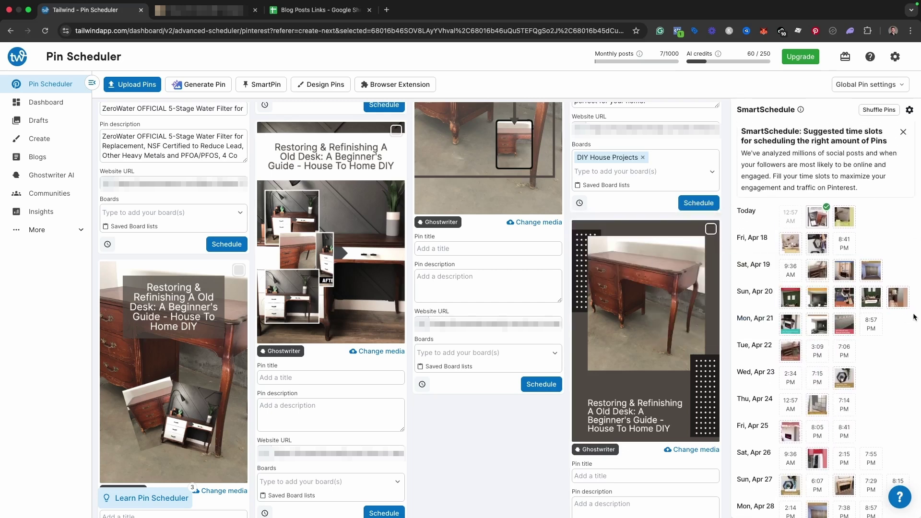
- Reschedule the Sun, Apr 20 7:29 PM Pin to Wed, Apr 23 7:15 PM and the Sun, Apr 20 7:01 PM Pin to Wed, Apr 30 7:15 PM
left_click_drag(872, 309, 817, 378)
scroll(828, 427, "down", 4)
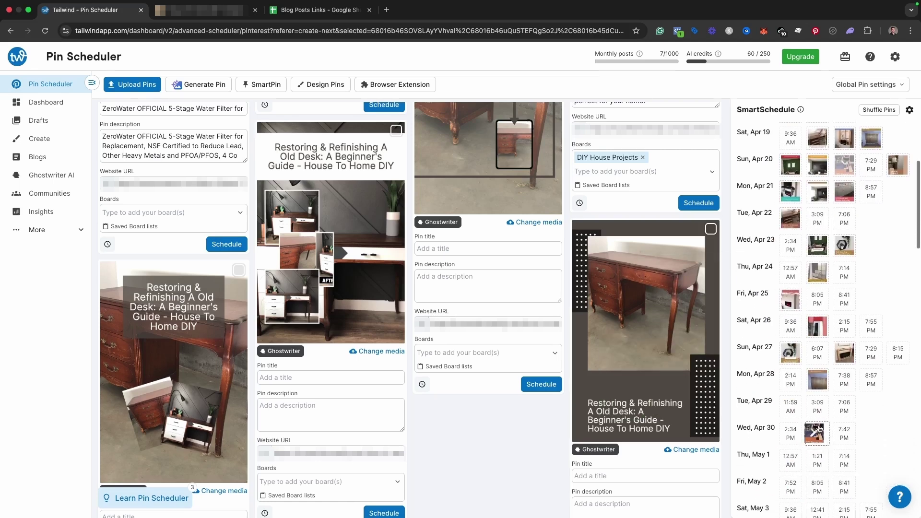
scroll(828, 428, "up", 4)
- Reschedule the second Pin on Sat, Apr 19 to Fri, May 2 at 8:05 PM in the SmartSchedule
left_click_drag(817, 263, 832, 283)
scroll(802, 435, "down", 4)
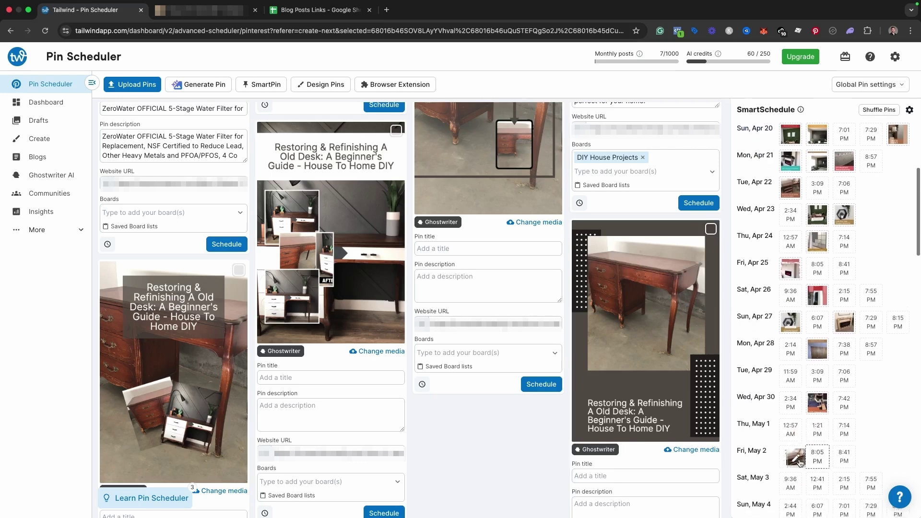
scroll(802, 435, "up", 4)
mouse_move(794, 361)
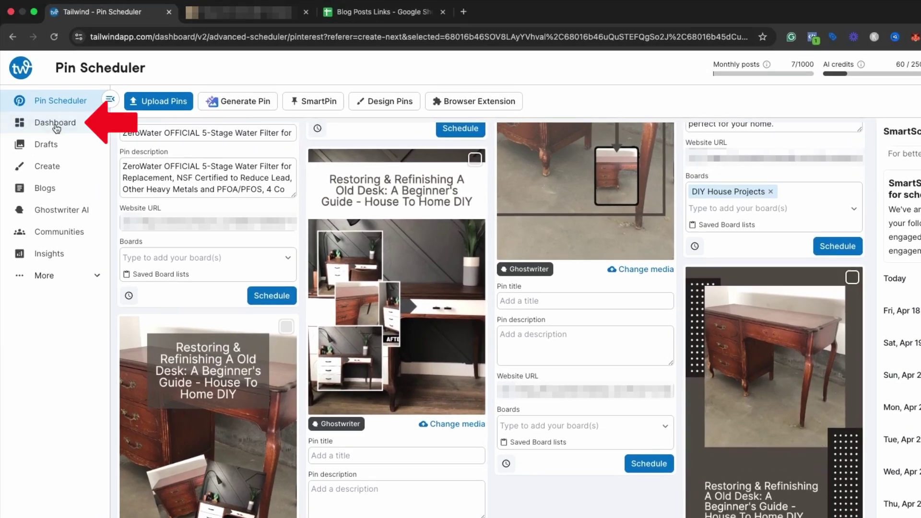
- Open the Dashboard and look over the weekly calendar of scheduled Pins and suggested tasks for Apr 13 - 19
left_click(58, 129)
scroll(194, 222, "down", 10)
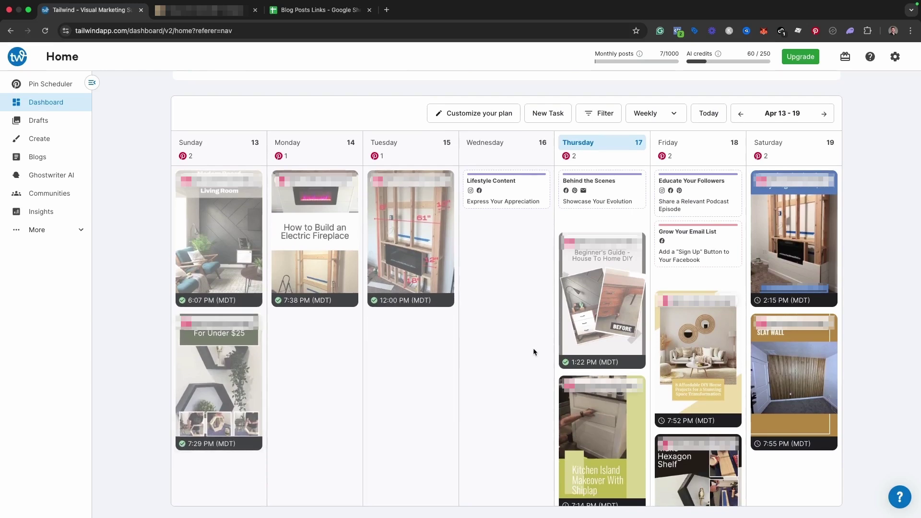
scroll(533, 350, "up", 1)
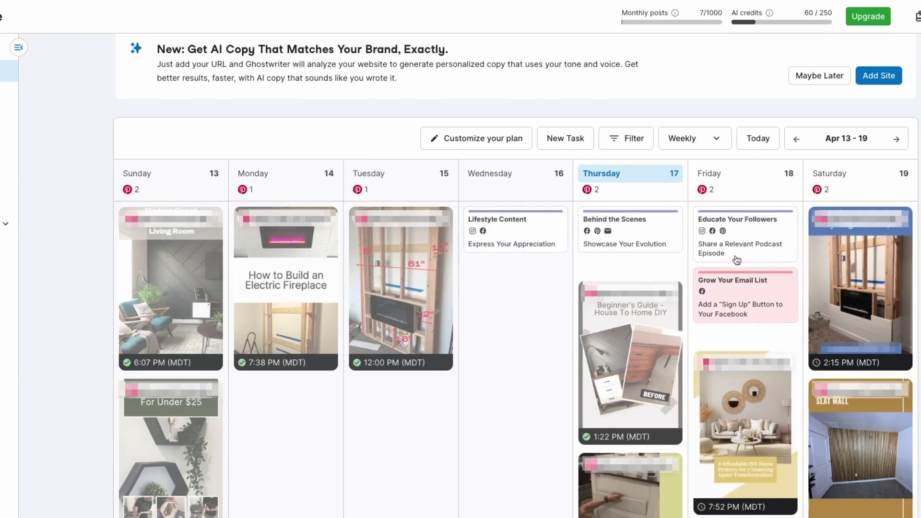
scroll(738, 260, "up", 5)
scroll(532, 337, "up", 2)
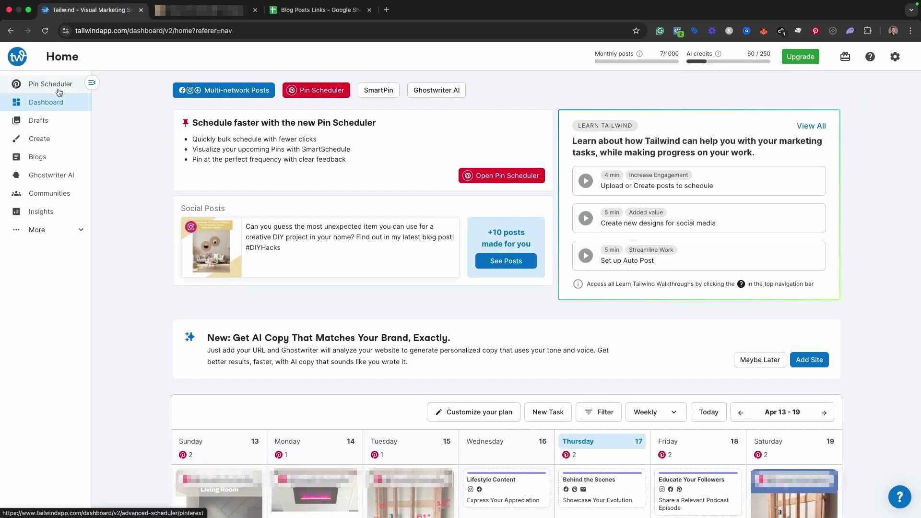
- Open the Drafts page and look over the Pinterest Pin drafts, Made for You posts and Post type filters
left_click(43, 124)
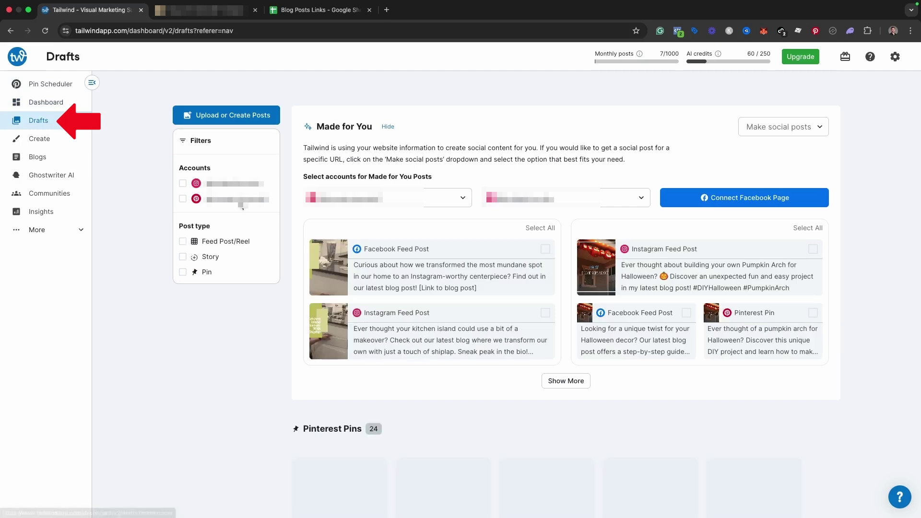
scroll(629, 226, "down", 10)
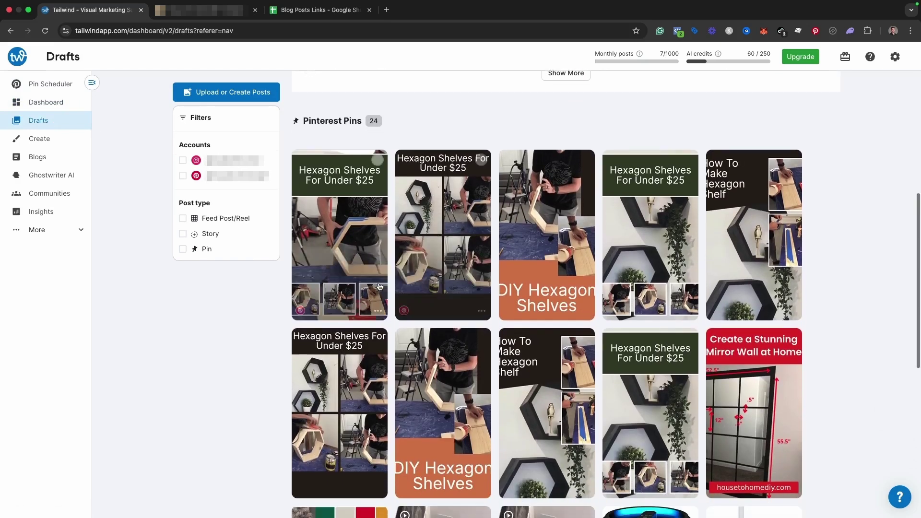
scroll(530, 348, "up", 8)
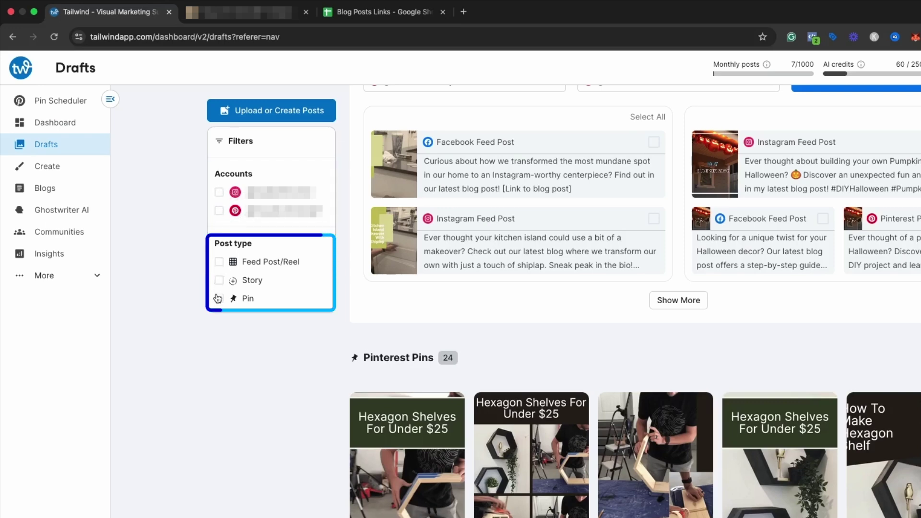
- Open the Create page and look over the Hexagon Shelves Pin designs in the Design Gallery
left_click(69, 171)
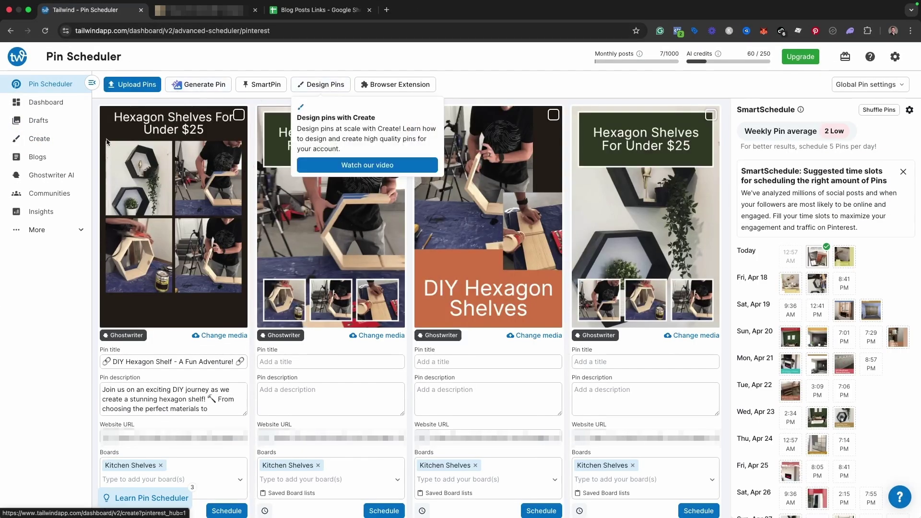
left_click(46, 140)
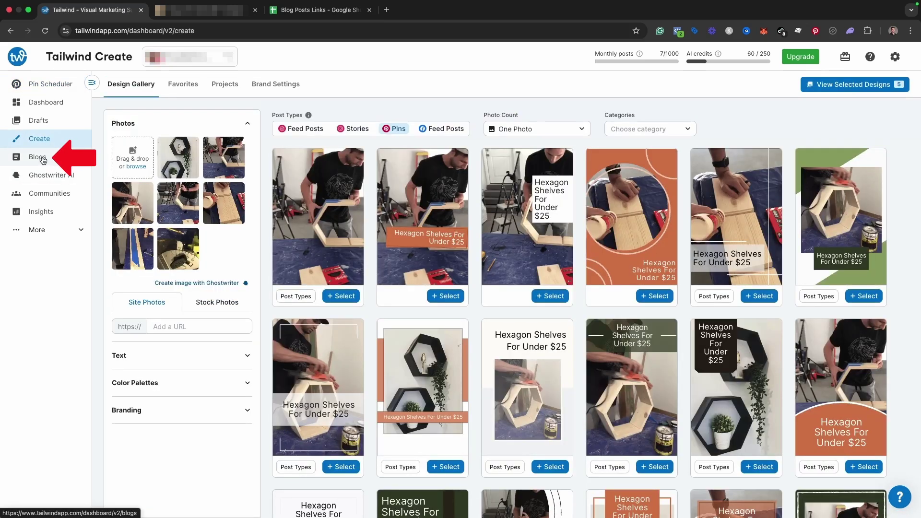
- Browse the housetohomediy.com blog posts on the Blogs page and check the Blog Posts Links spreadsheet before returning to Tailwind
left_click(79, 169)
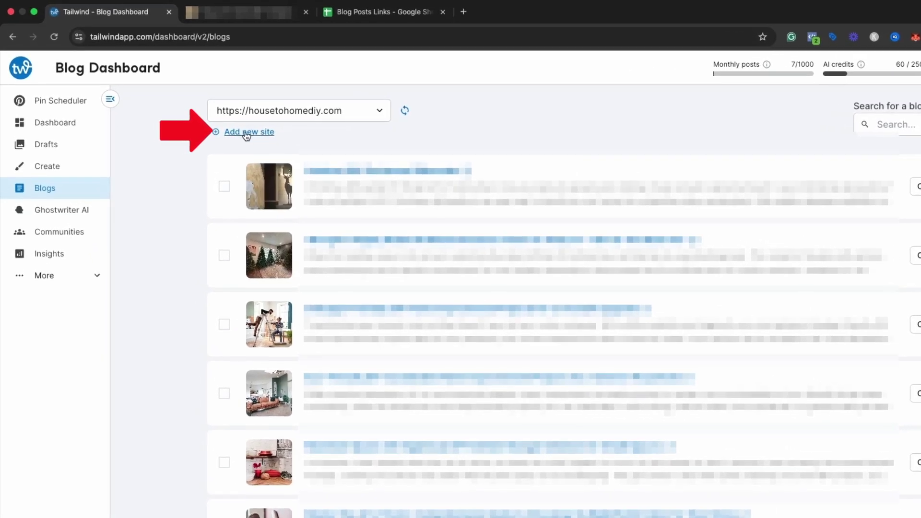
scroll(362, 200, "down", 10)
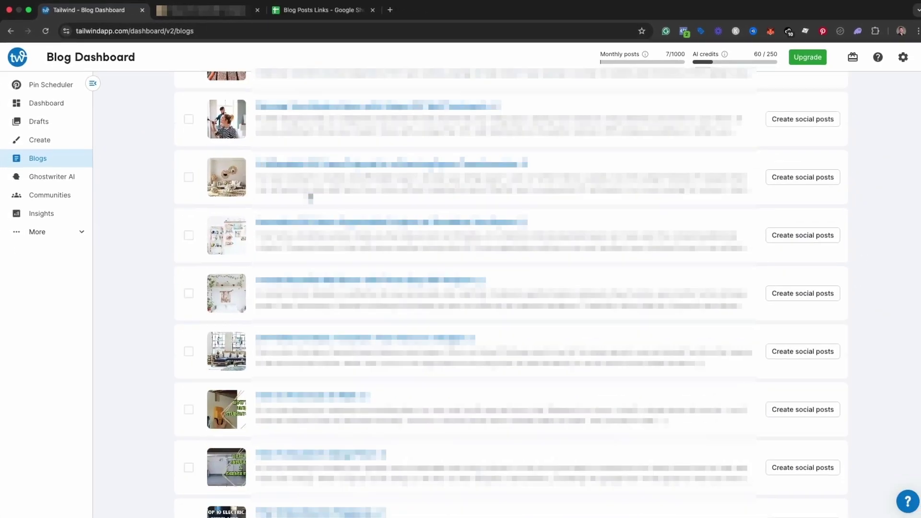
scroll(509, 293, "down", 15)
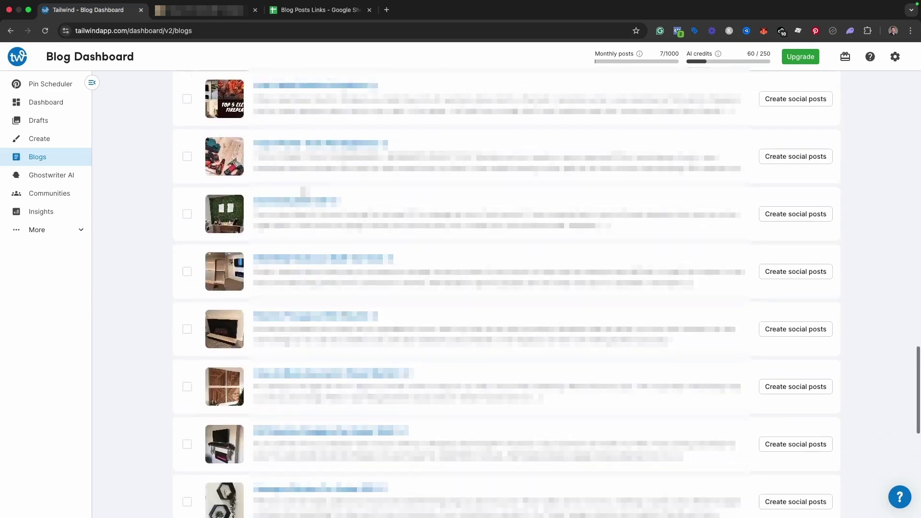
scroll(308, 196, "up", 20)
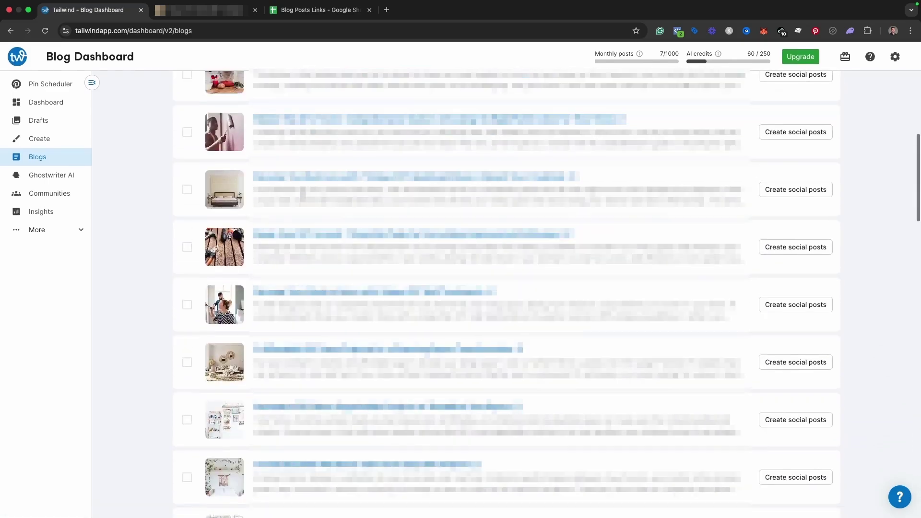
scroll(304, 200, "up", 1)
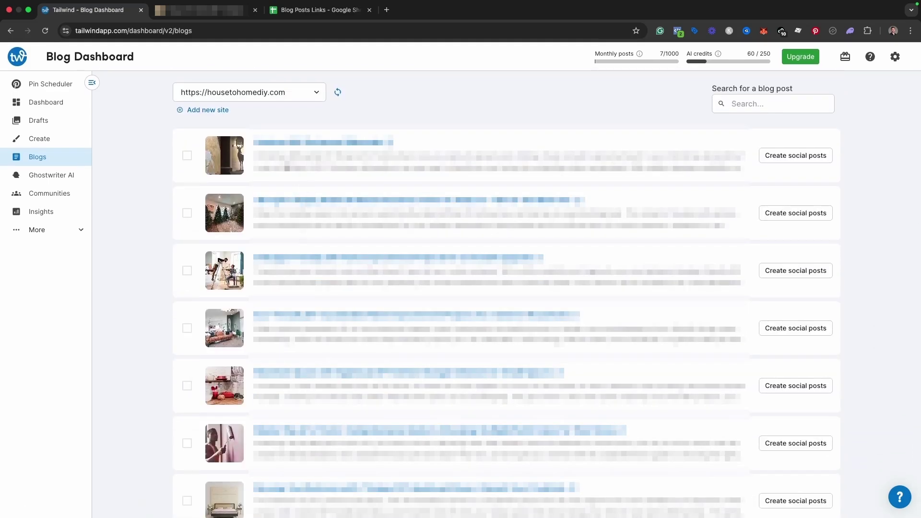
left_click(307, 14)
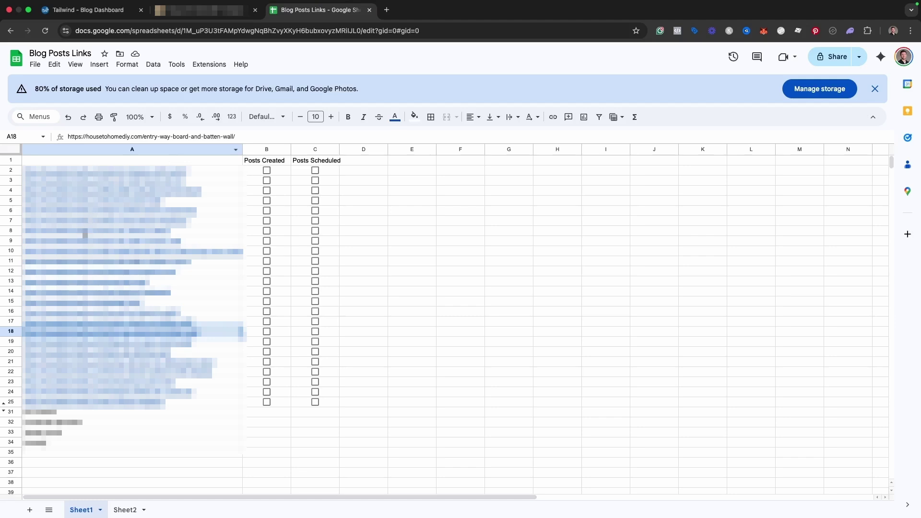
left_click(98, 15)
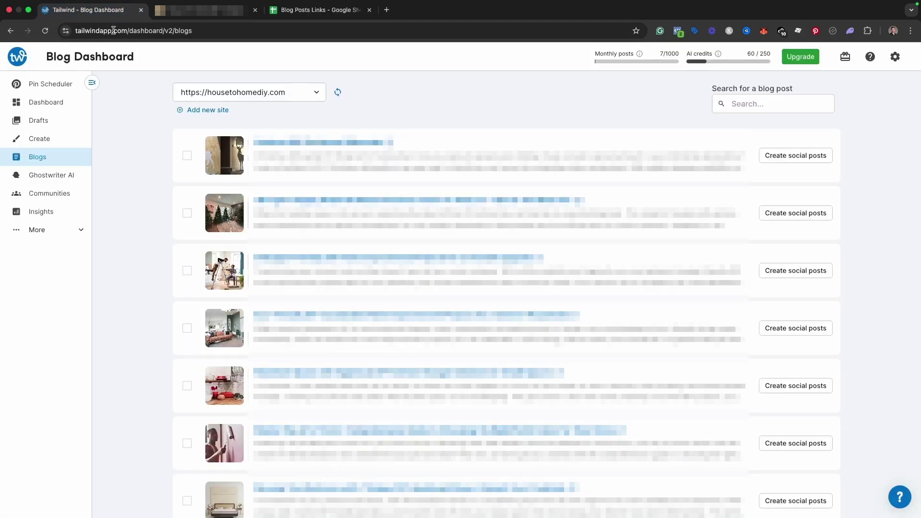
- Create Made for You social posts from the blog post "Maximize Space with Ingenious DIY Kitchen Storage Solutions for Small Spaces"
scroll(520, 194, "down", 4)
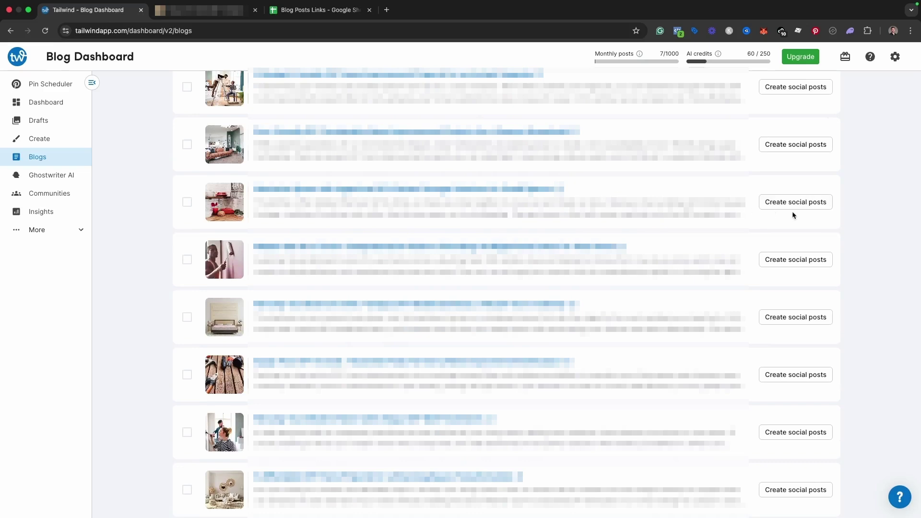
left_click(792, 203)
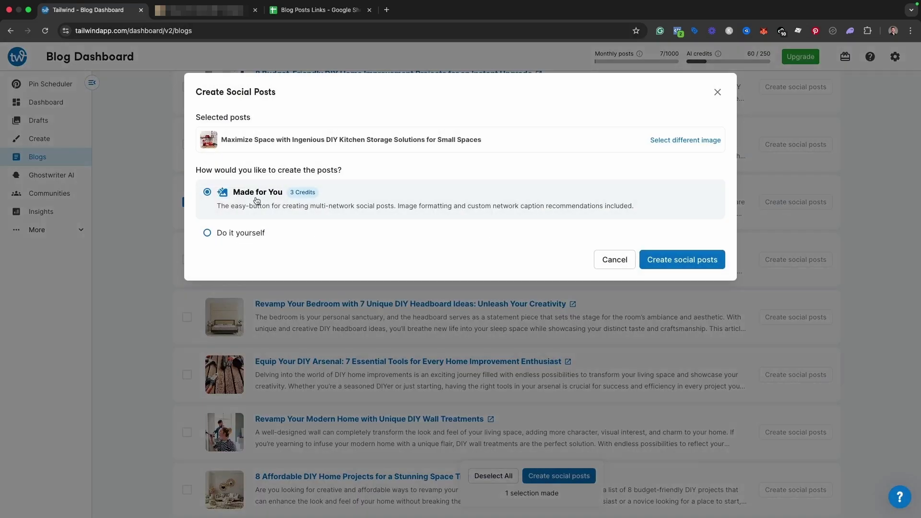
left_click(677, 260)
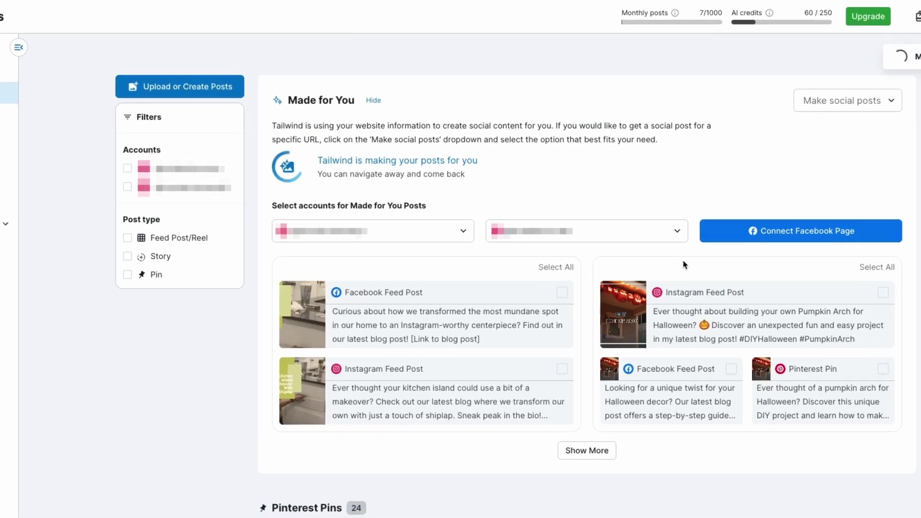
- Look over the Made for You posts in Drafts and select the kitchen Facebook Feed Post
scroll(471, 315, "down", 2)
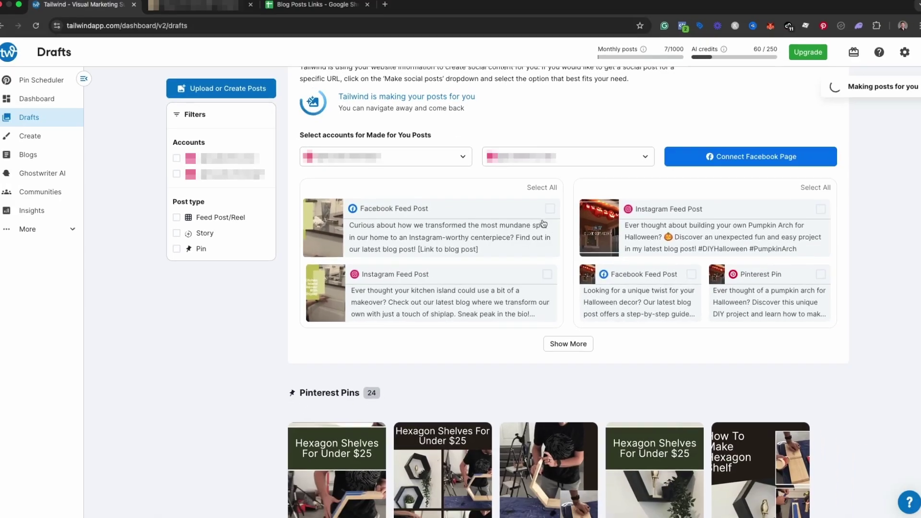
left_click(550, 209)
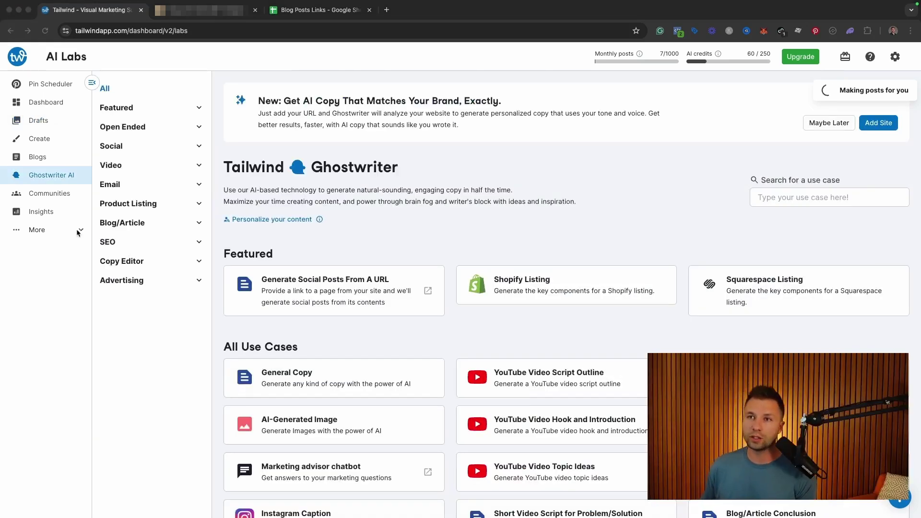
- Open the Smart.bio page and dismiss the Instagram reconnection dialog to view the page
left_click(43, 230)
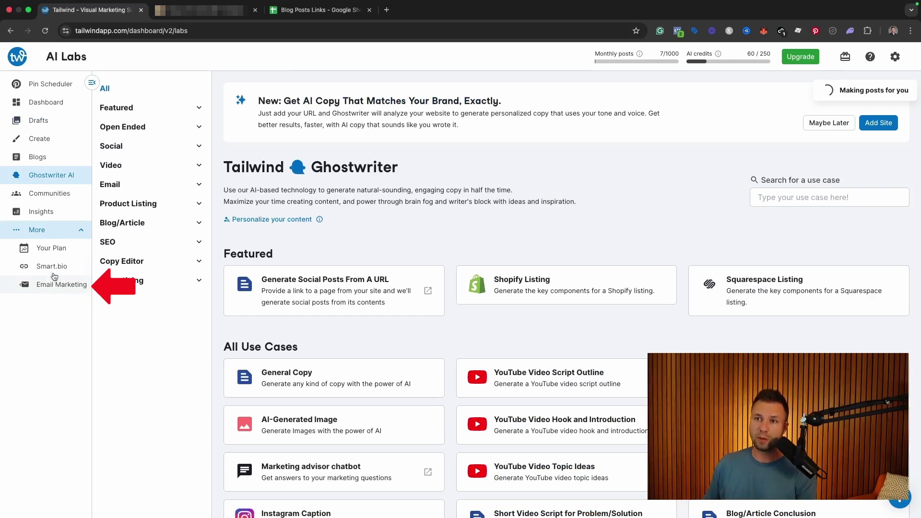
left_click(54, 267)
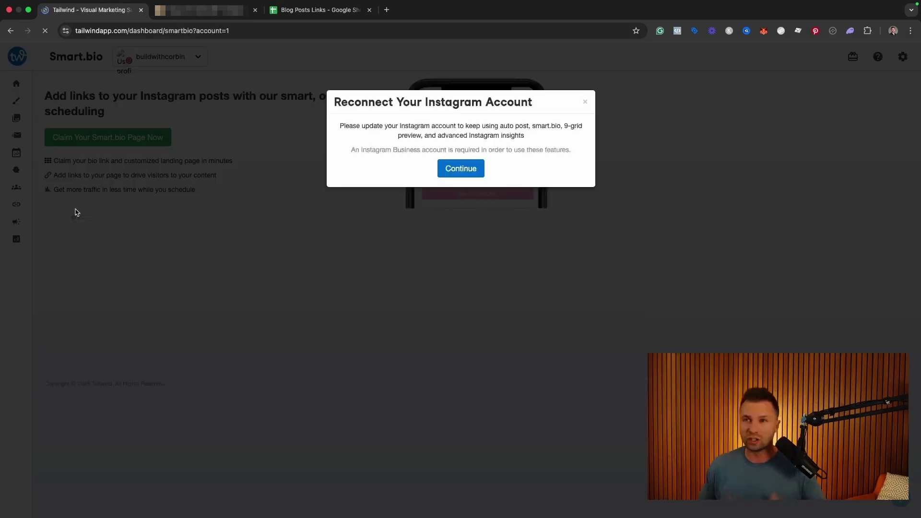
double_click(586, 102)
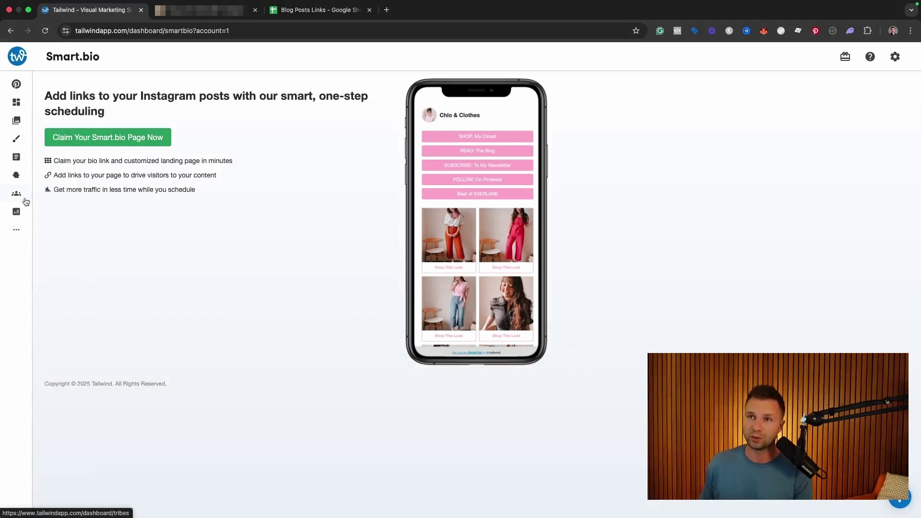
- Return to the Pin Scheduler and look over the Pins and open time slots in the SmartSchedule
mouse_move(23, 196)
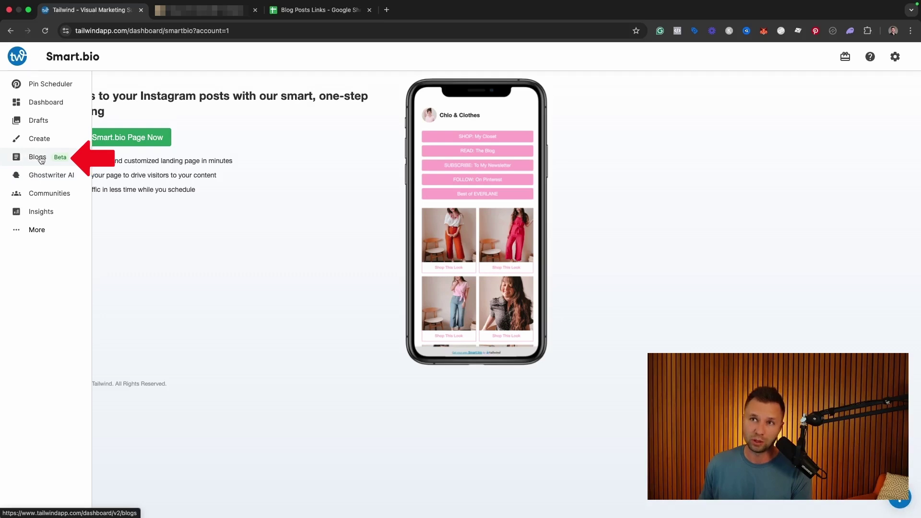
left_click(34, 105)
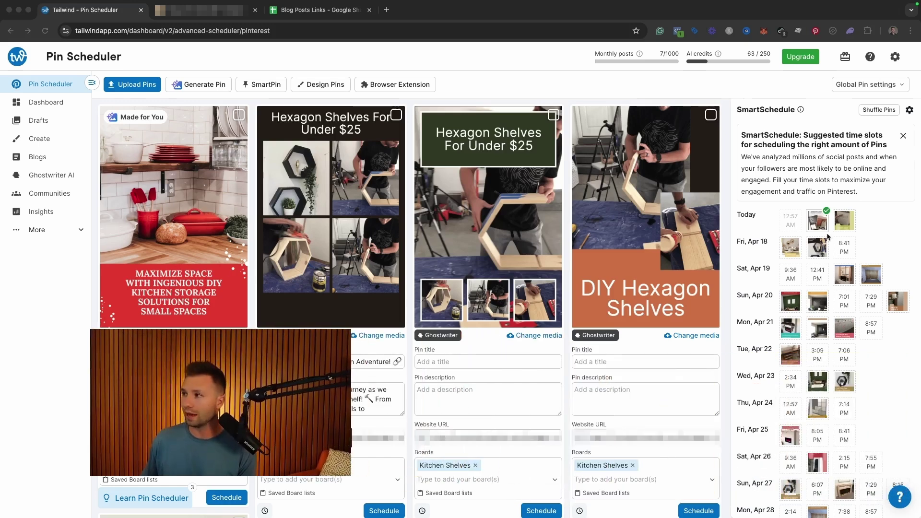
scroll(808, 296, "down", 4)
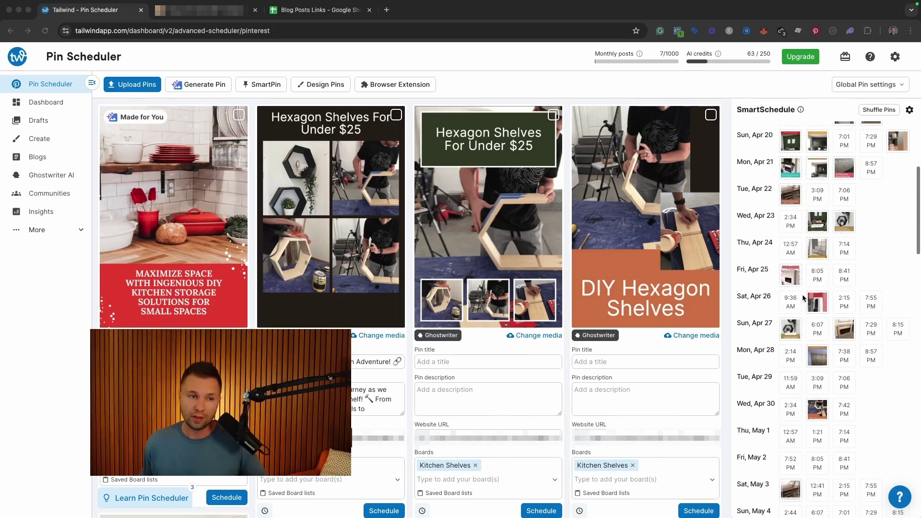